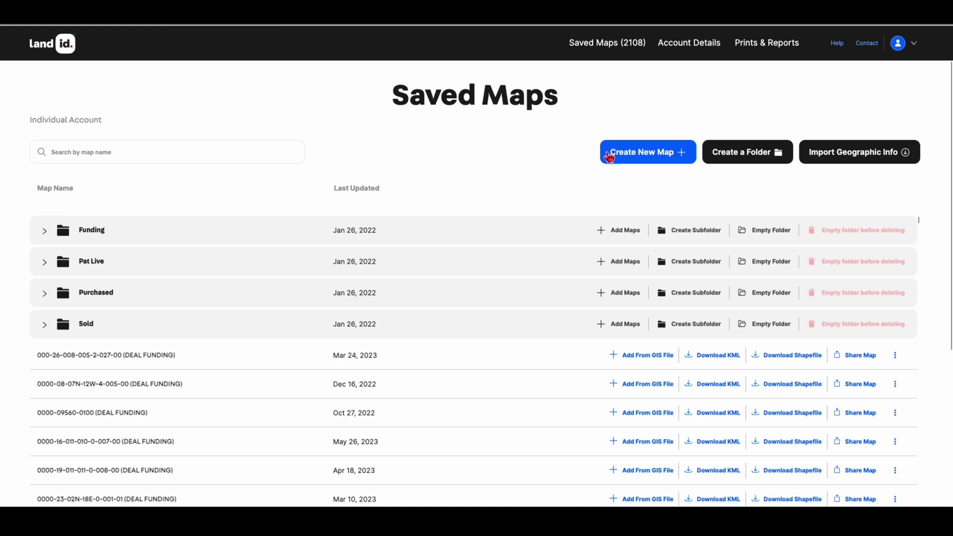
Step: Create a new map for Georgia and open it on satellite imagery
{"action": "left_click", "coordinate": [628, 155]}
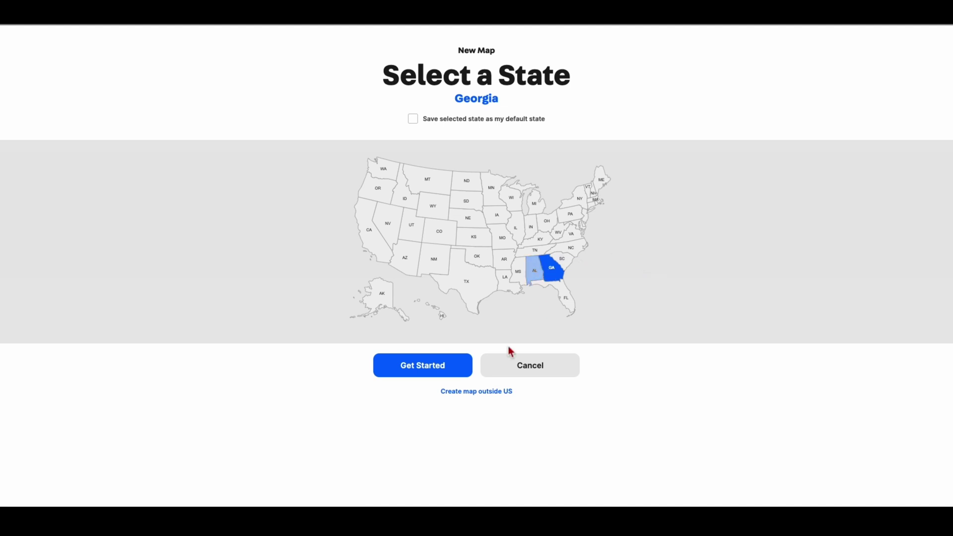
{"action": "left_click", "coordinate": [418, 369]}
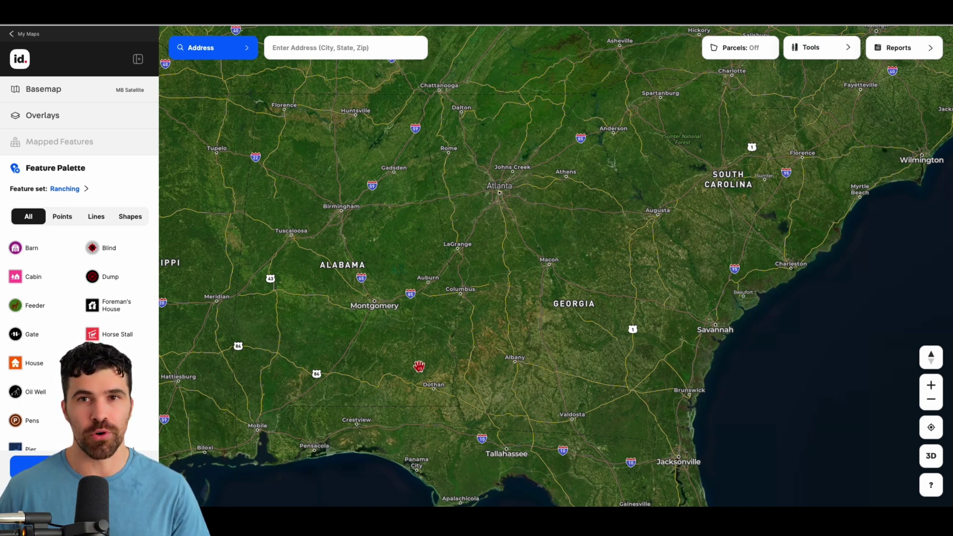
Step: Set the search type to Parcel > Owner Name
{"action": "left_click", "coordinate": [249, 50]}
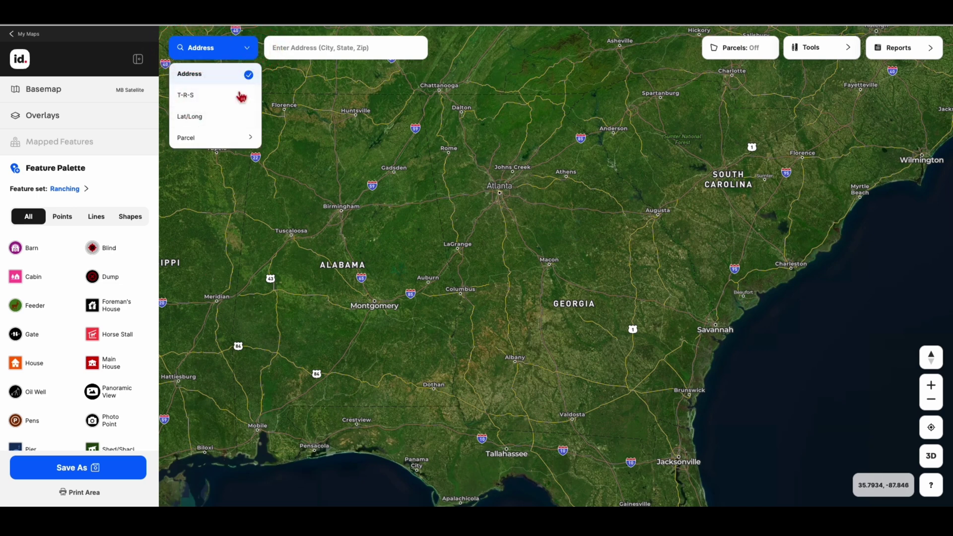
{"action": "left_click", "coordinate": [221, 144]}
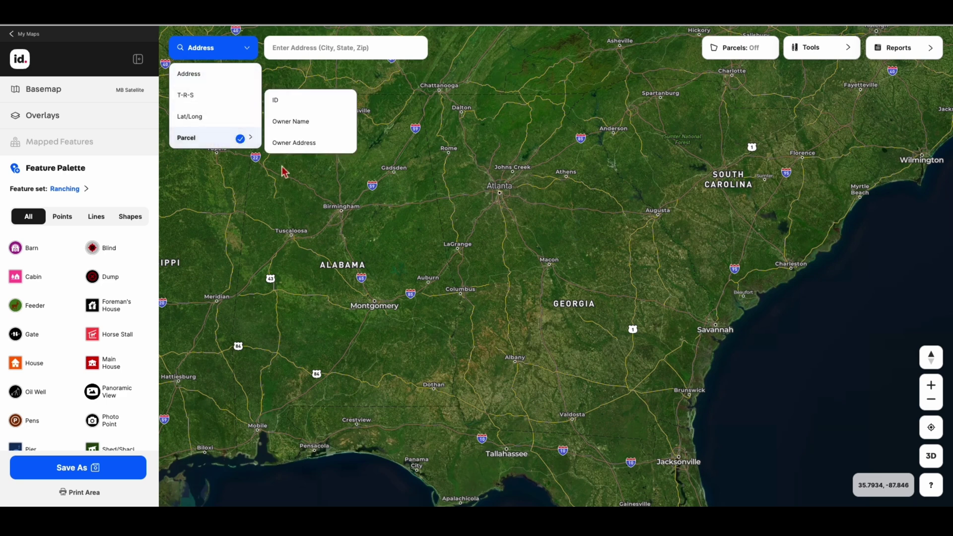
{"action": "left_click", "coordinate": [315, 123]}
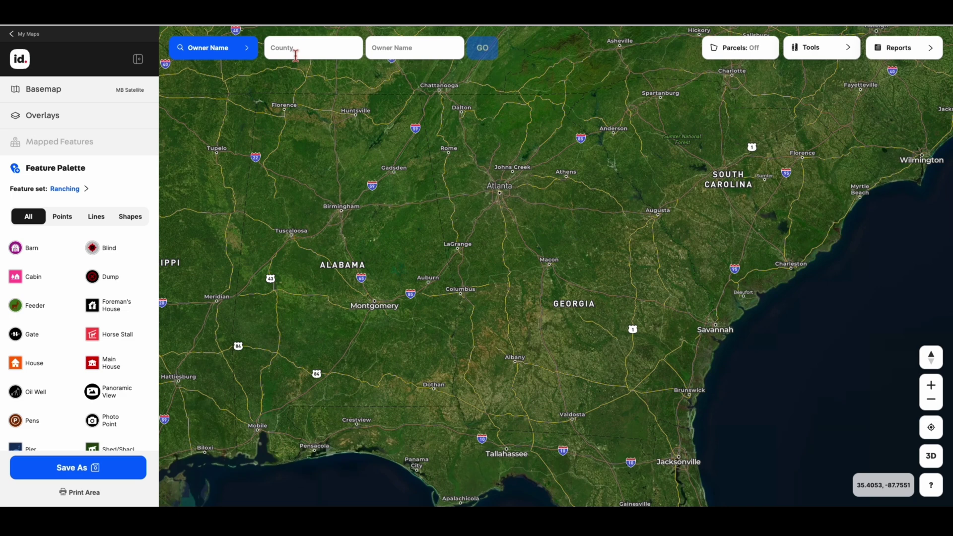
Step: Pick Crawford County and the matching owner, then run the parcel search
{"action": "type", "text": "crawf"}
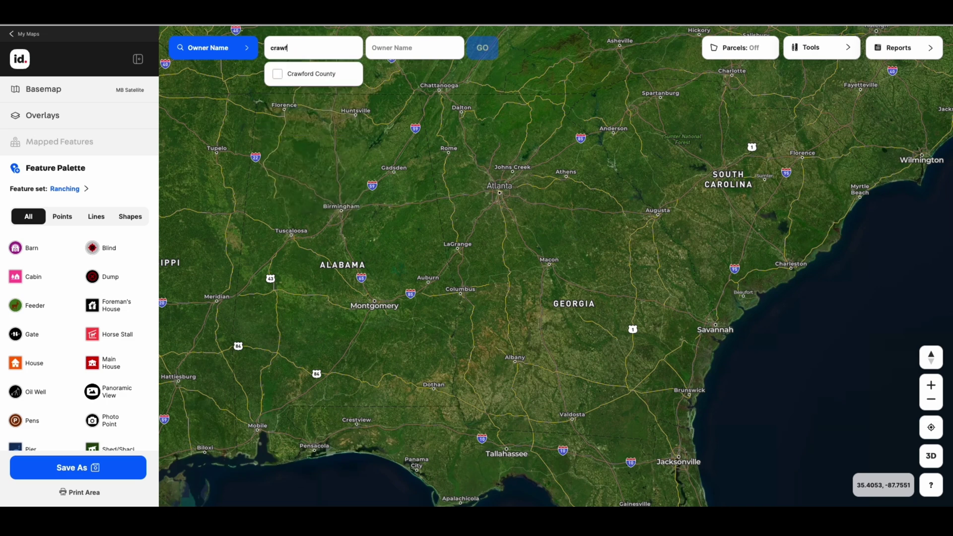
{"action": "type", "text": "o"}
{"action": "left_click", "coordinate": [293, 74]}
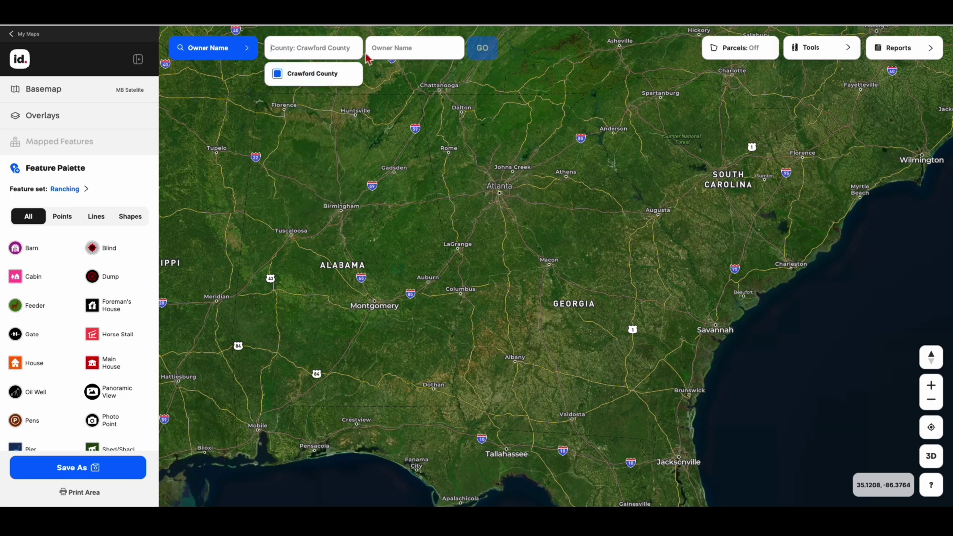
{"action": "left_click", "coordinate": [376, 50]}
{"action": "type", "text": "smith"}
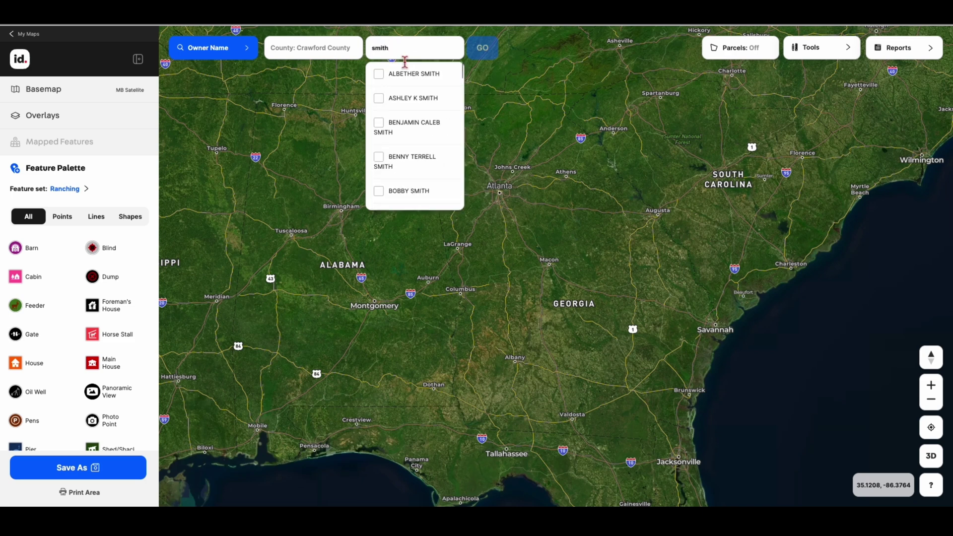
{"action": "left_click", "coordinate": [412, 84]}
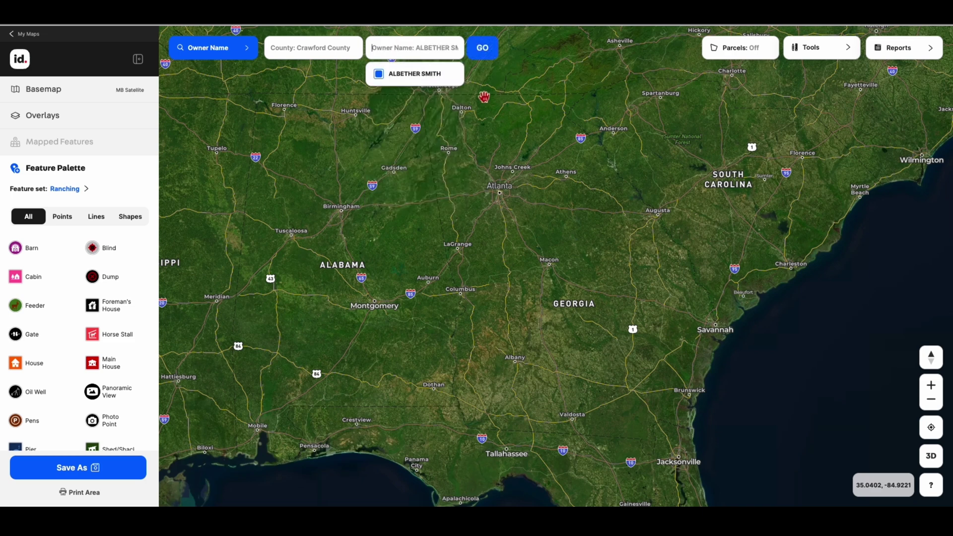
{"action": "left_click", "coordinate": [485, 49]}
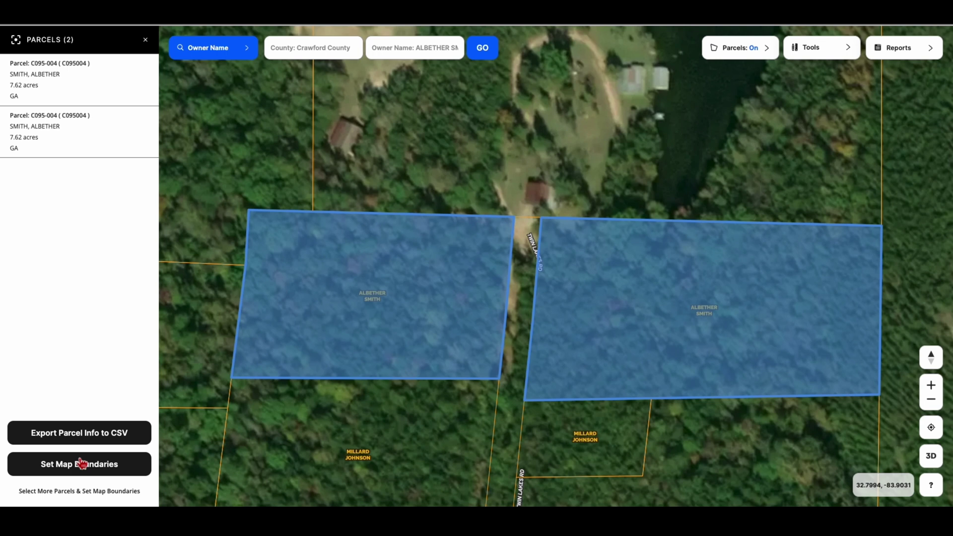
Step: Convert the owner's two parcels to mapped boundaries and view Parcel Info for C095-004
{"action": "left_click", "coordinate": [82, 464]}
{"action": "left_click", "coordinate": [472, 338]}
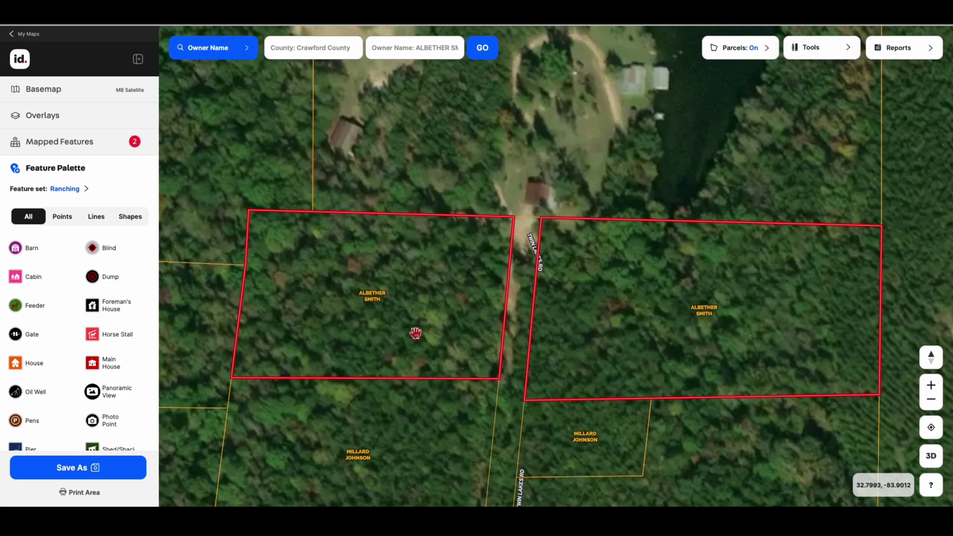
{"action": "scroll", "coordinate": [559, 320], "scroll_direction": "down", "scroll_amount": 5}
{"action": "left_click_drag", "start_coordinate": [559, 319], "coordinate": [554, 155]}
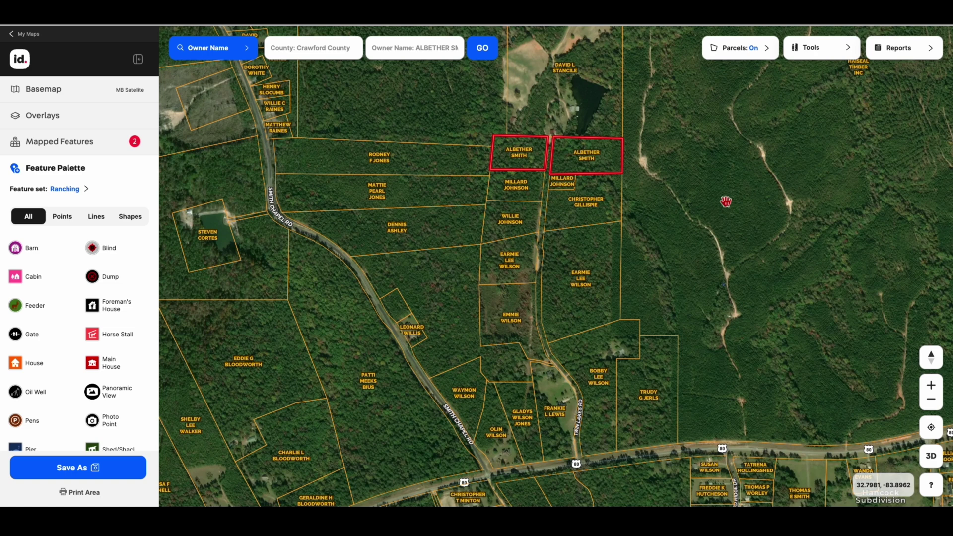
{"action": "left_click", "coordinate": [596, 162]}
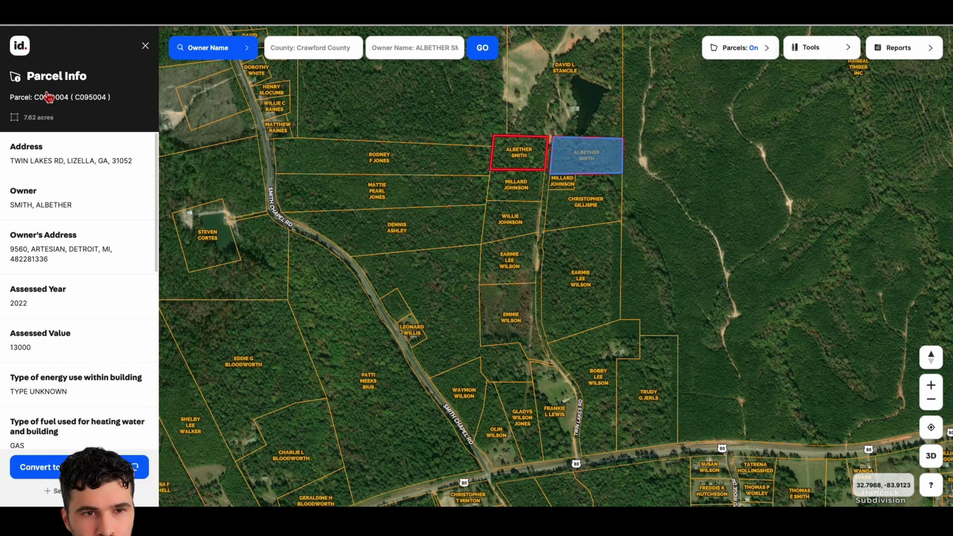
Step: Set the search to Parcel > ID in Crawford County
{"action": "left_click", "coordinate": [232, 52]}
{"action": "mouse_move", "coordinate": [231, 140]}
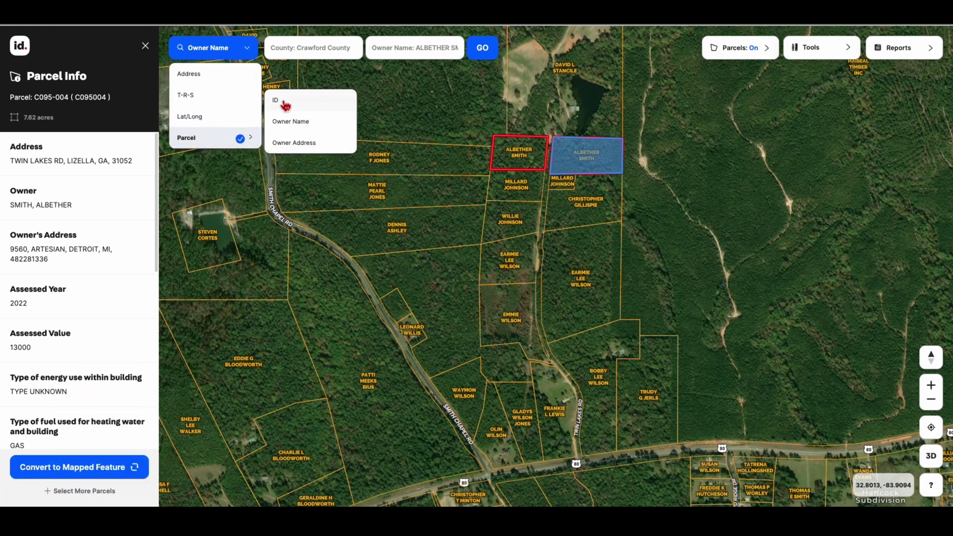
{"action": "left_click", "coordinate": [286, 104]}
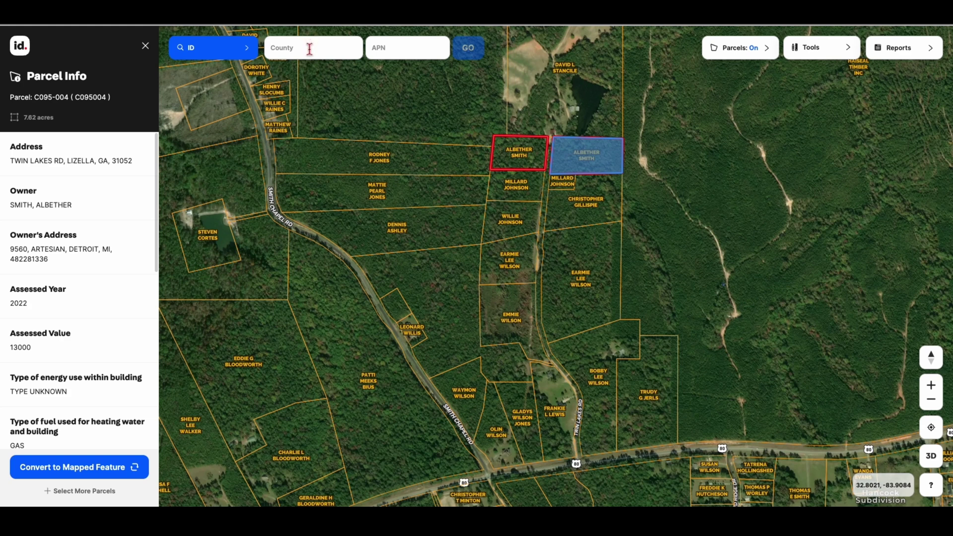
{"action": "left_click", "coordinate": [309, 49]}
{"action": "type", "text": "craw"}
{"action": "left_click", "coordinate": [309, 74]}
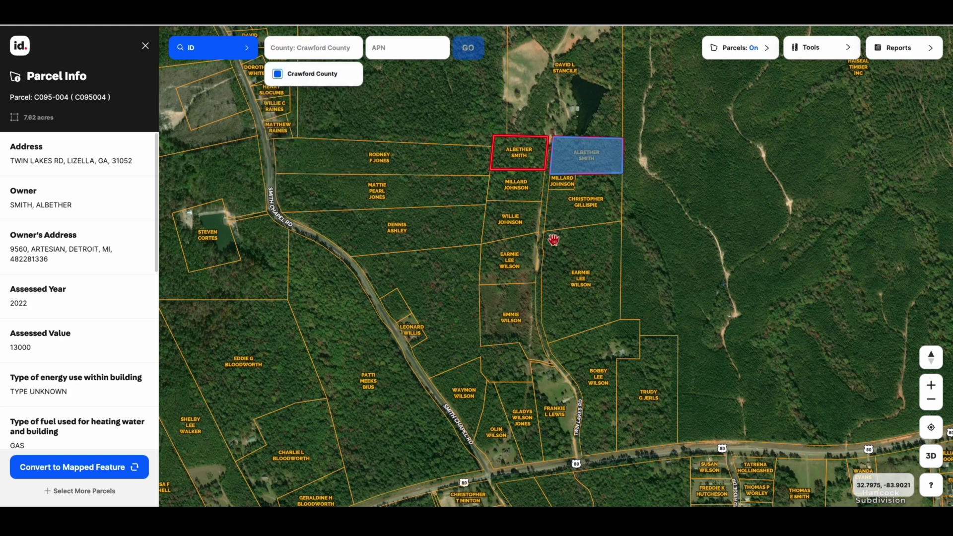
Step: Copy parcel number C095-010 into APN, search it, and save it as a mapped boundary
{"action": "left_click", "coordinate": [596, 272]}
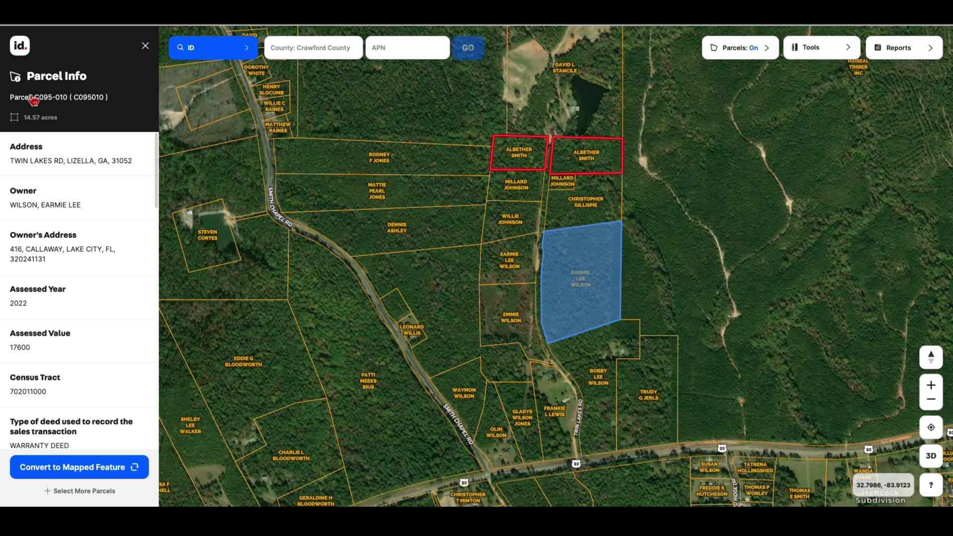
{"action": "left_click_drag", "start_coordinate": [38, 102], "coordinate": [55, 104]}
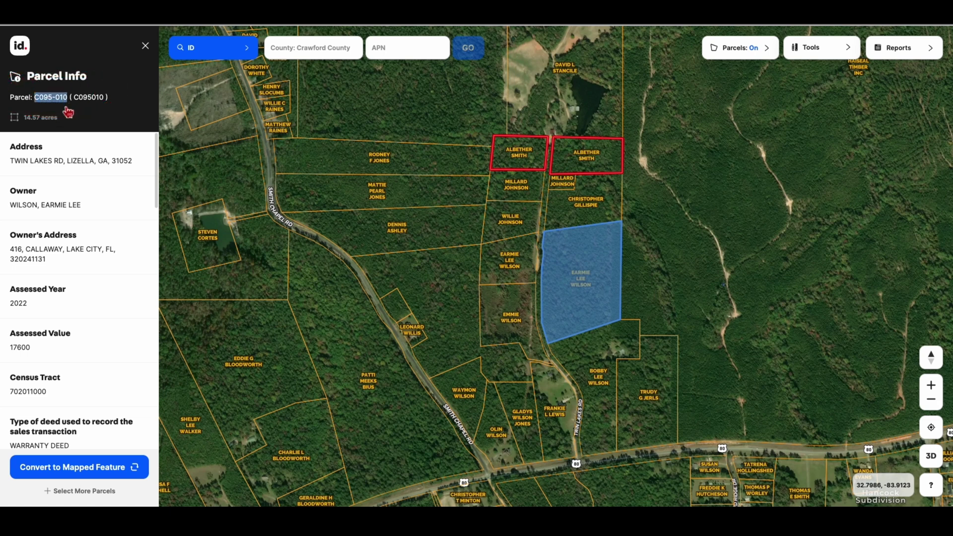
{"action": "left_click", "coordinate": [145, 45]}
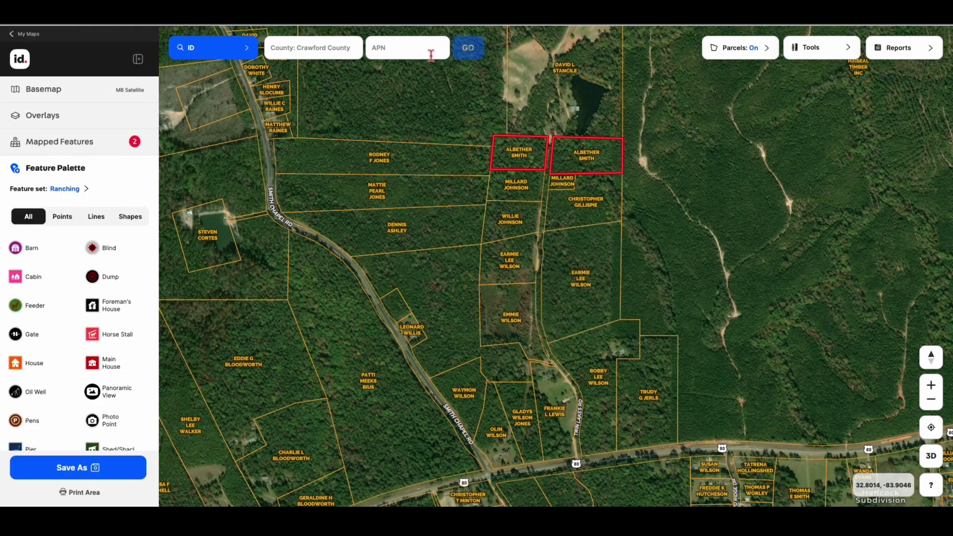
{"action": "type", "text": "C095-010"}
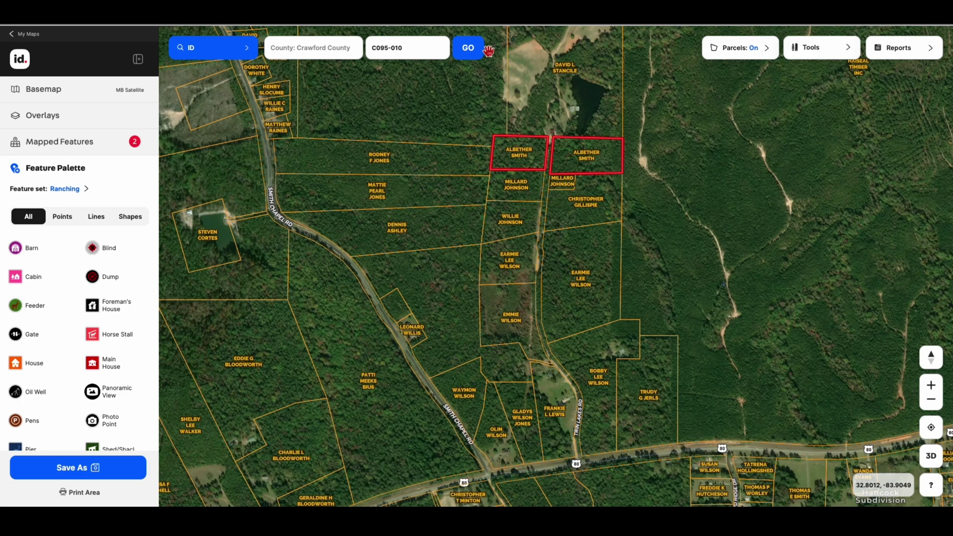
{"action": "left_click", "coordinate": [482, 53]}
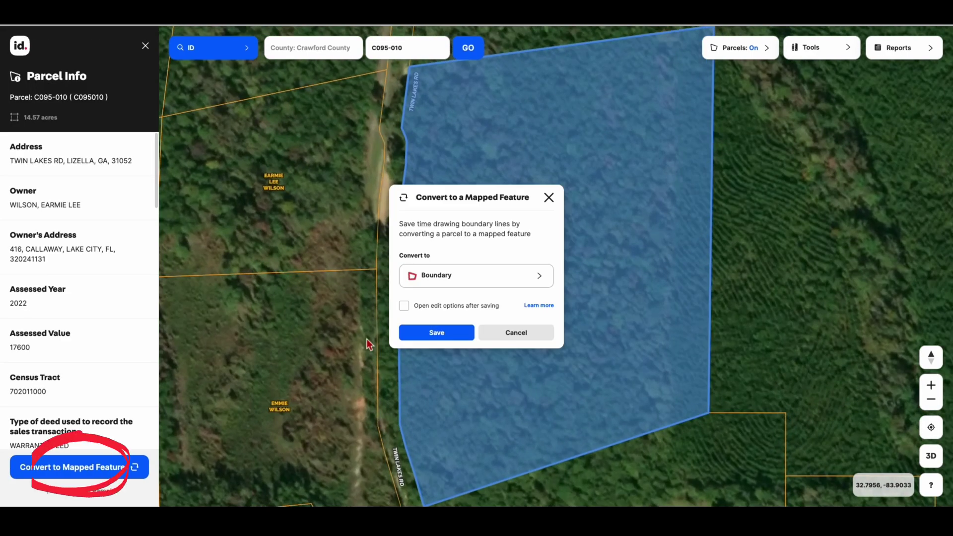
{"action": "left_click", "coordinate": [449, 340]}
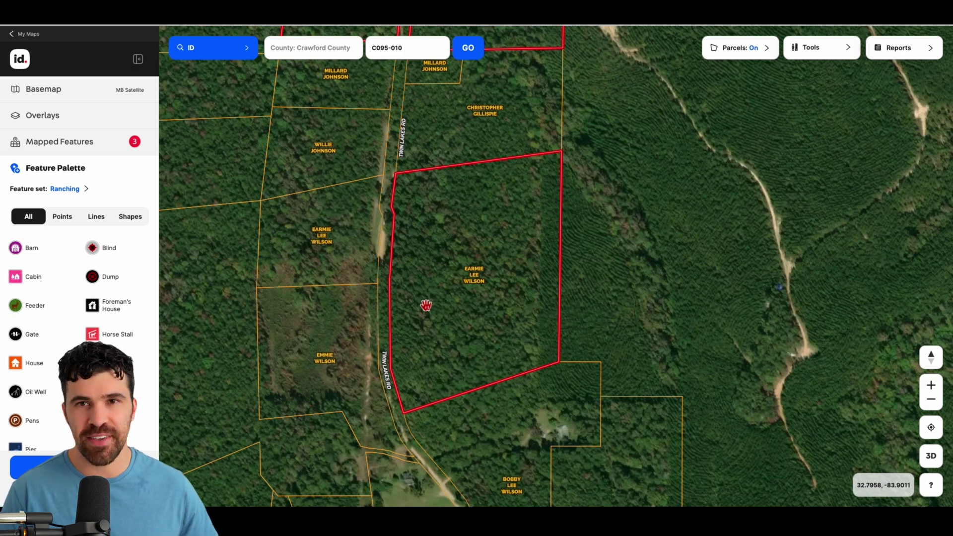
Step: Cycle the basemap through Hex Aerial, Google, Infrared, Modern Topo and Street, ending on Vintage Topo
{"action": "left_click", "coordinate": [44, 90]}
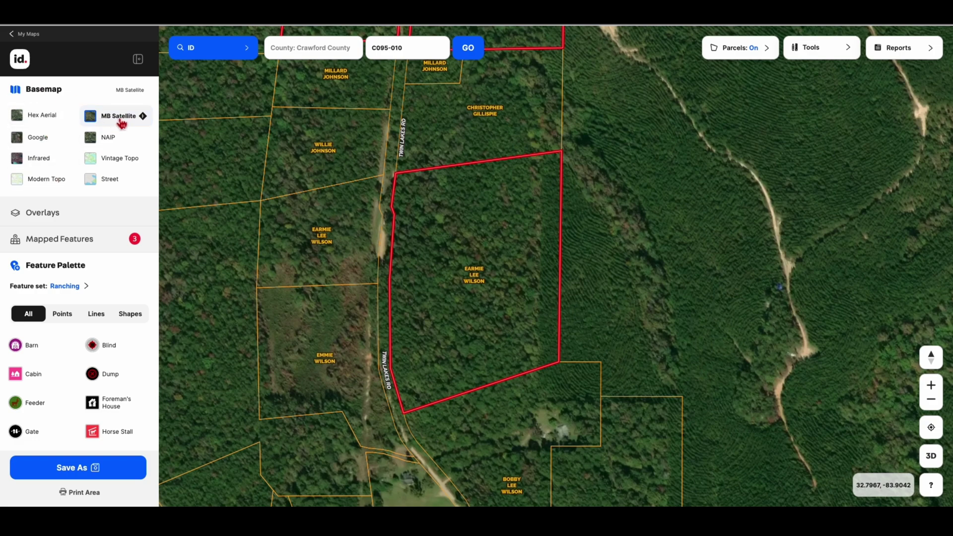
{"action": "left_click", "coordinate": [52, 118]}
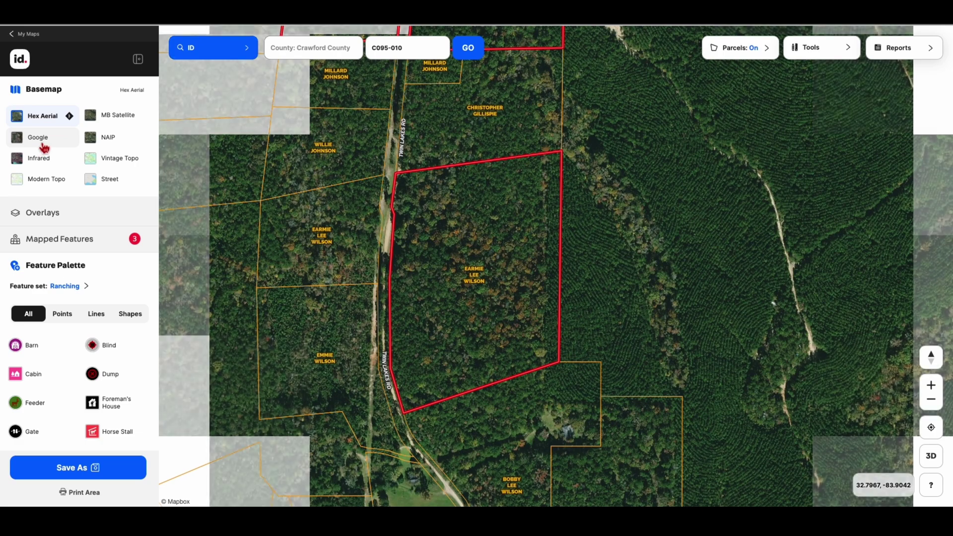
{"action": "left_click", "coordinate": [44, 139]}
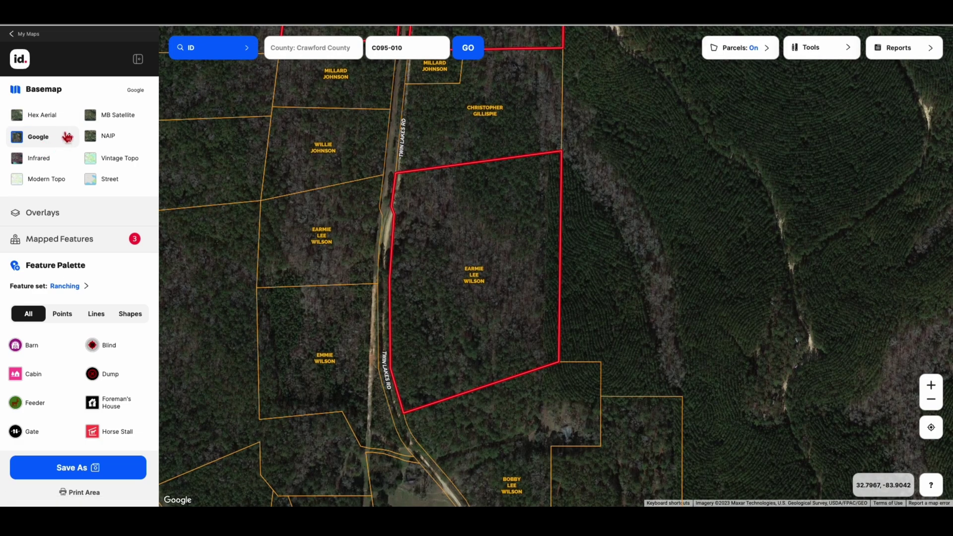
{"action": "left_click", "coordinate": [62, 159]}
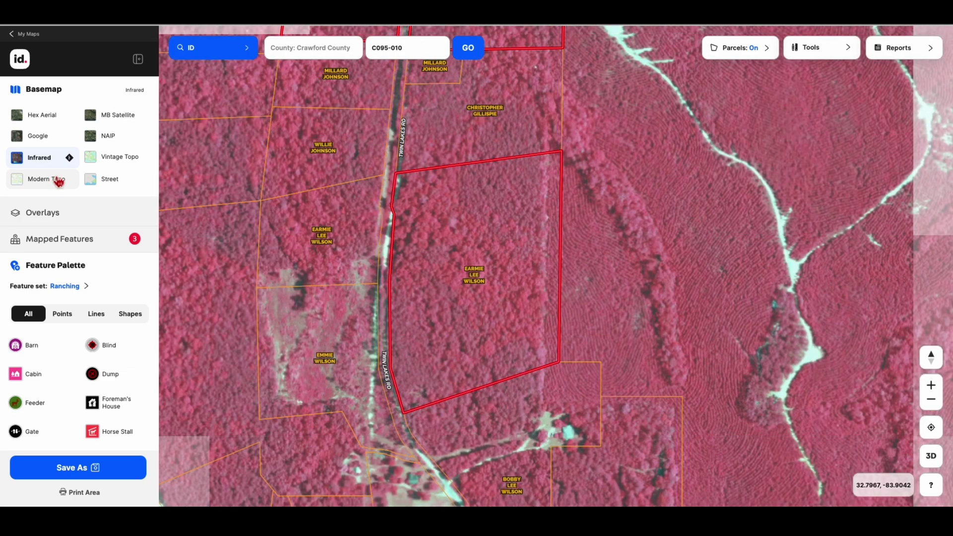
{"action": "left_click", "coordinate": [58, 180]}
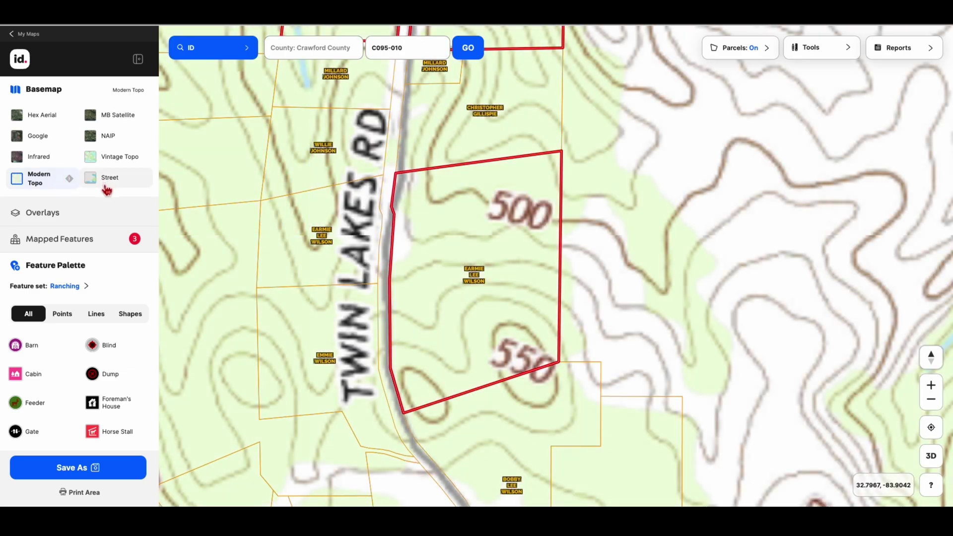
{"action": "left_click", "coordinate": [109, 184]}
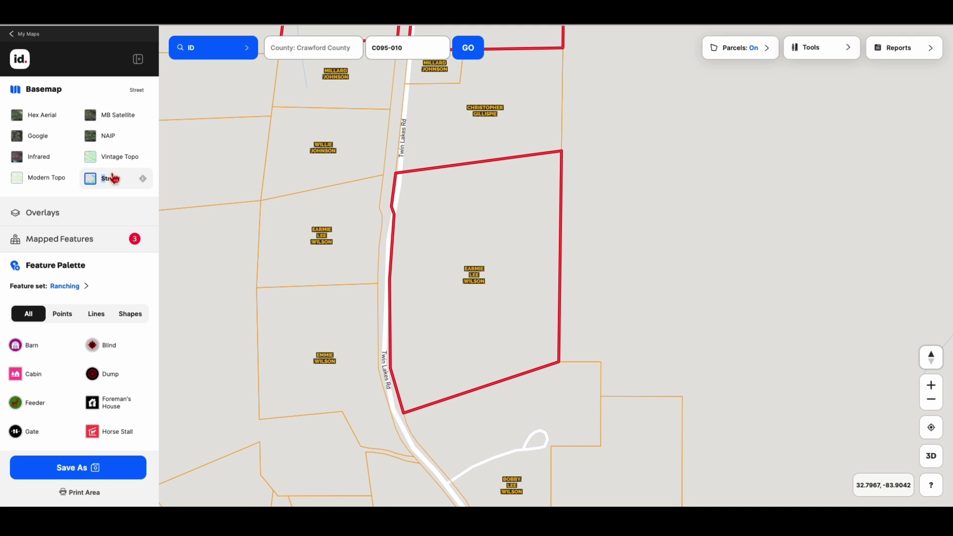
{"action": "left_click", "coordinate": [124, 158]}
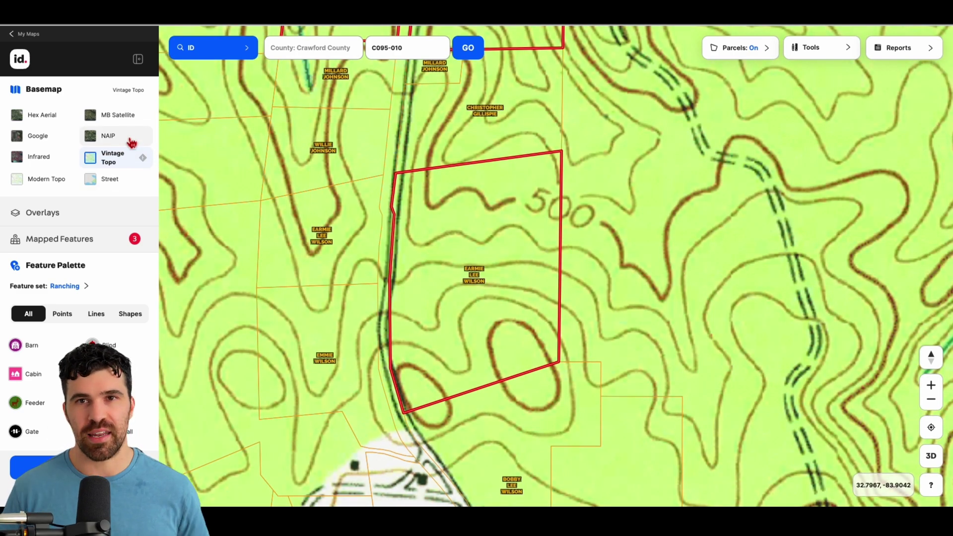
Step: Expand Overlays, switch the basemap back to Hex Aerial, and turn Parcels off
{"action": "left_click", "coordinate": [43, 93]}
{"action": "left_click", "coordinate": [57, 119]}
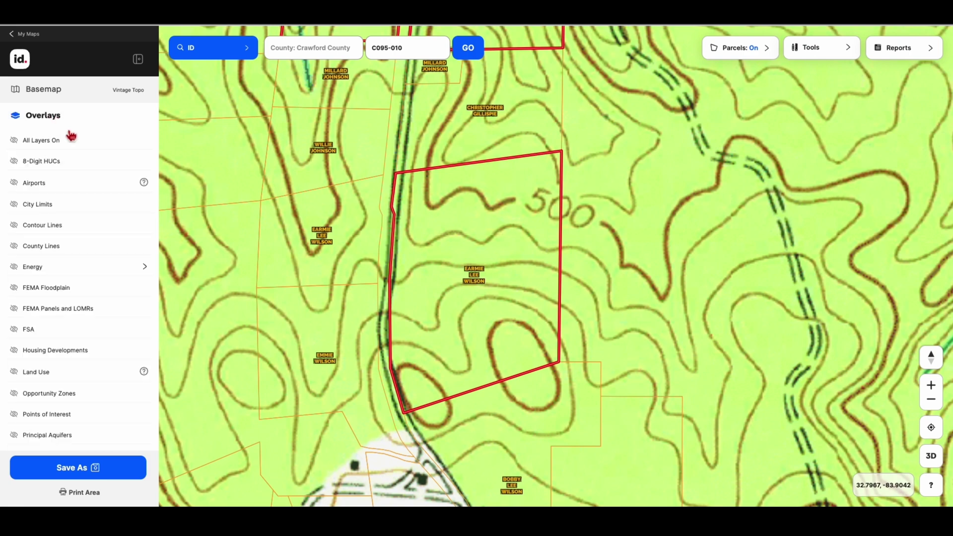
{"action": "left_click", "coordinate": [44, 90]}
{"action": "left_click", "coordinate": [42, 120]}
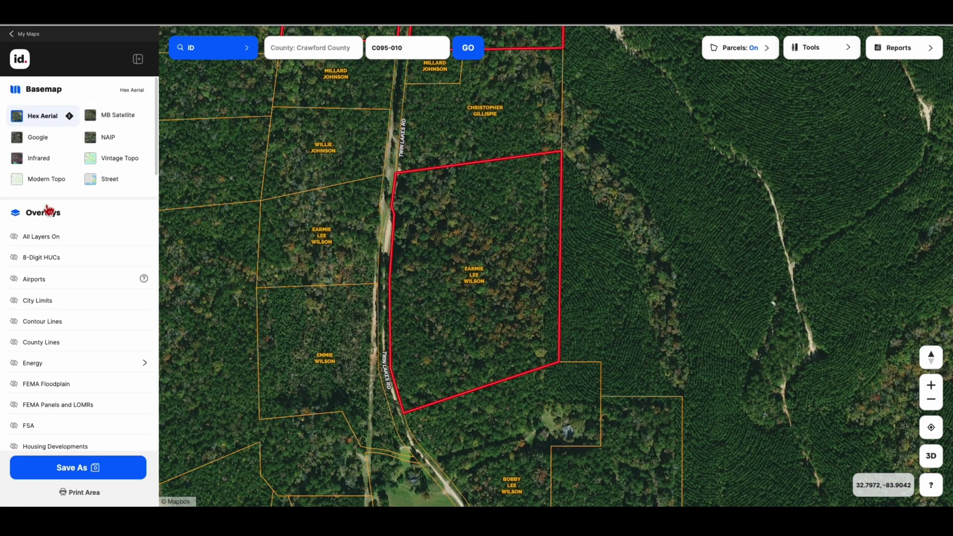
{"action": "left_click", "coordinate": [47, 92]}
{"action": "left_click", "coordinate": [49, 138]}
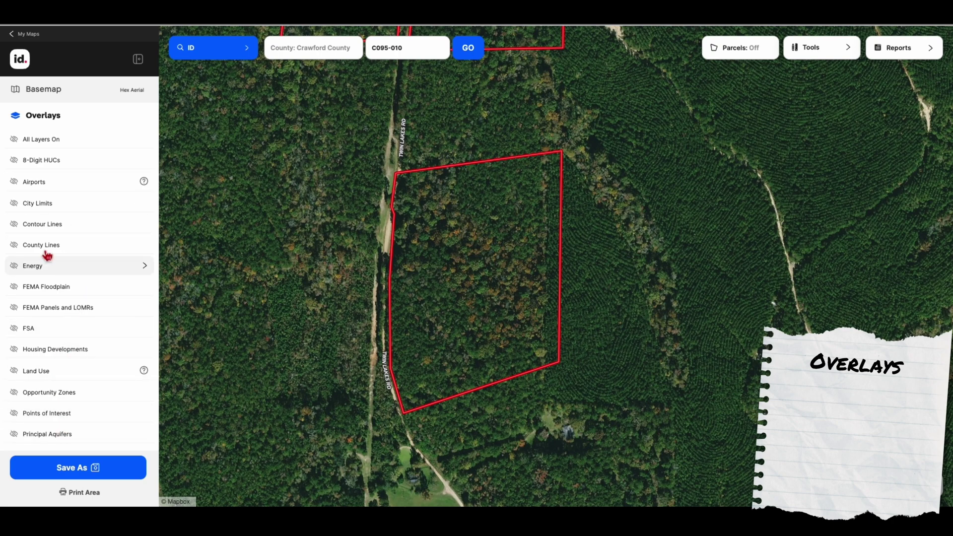
Step: Zoom out and pan around Macon to view the Musella and Roberta city limits
{"action": "scroll", "coordinate": [352, 270], "scroll_direction": "down", "scroll_amount": 10}
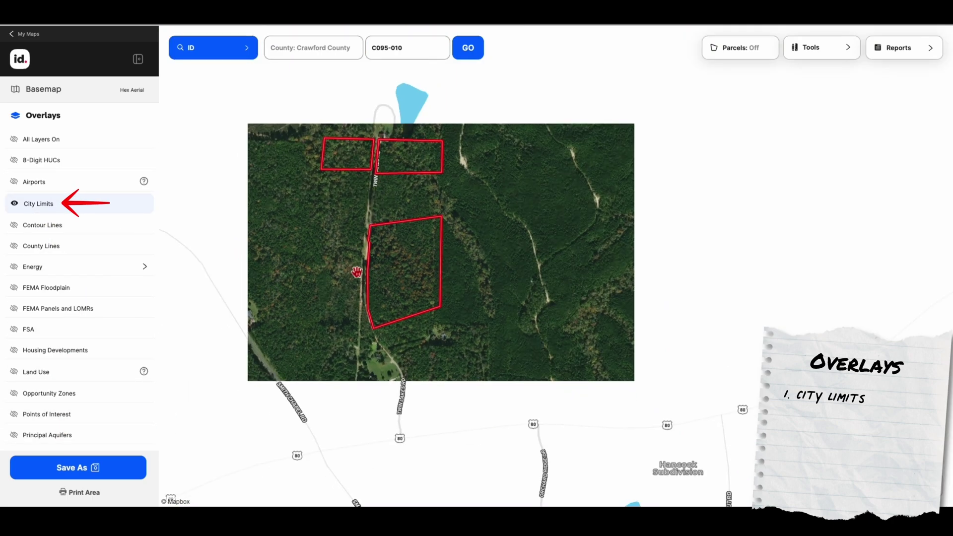
{"action": "scroll", "coordinate": [387, 287], "scroll_direction": "up", "scroll_amount": 5}
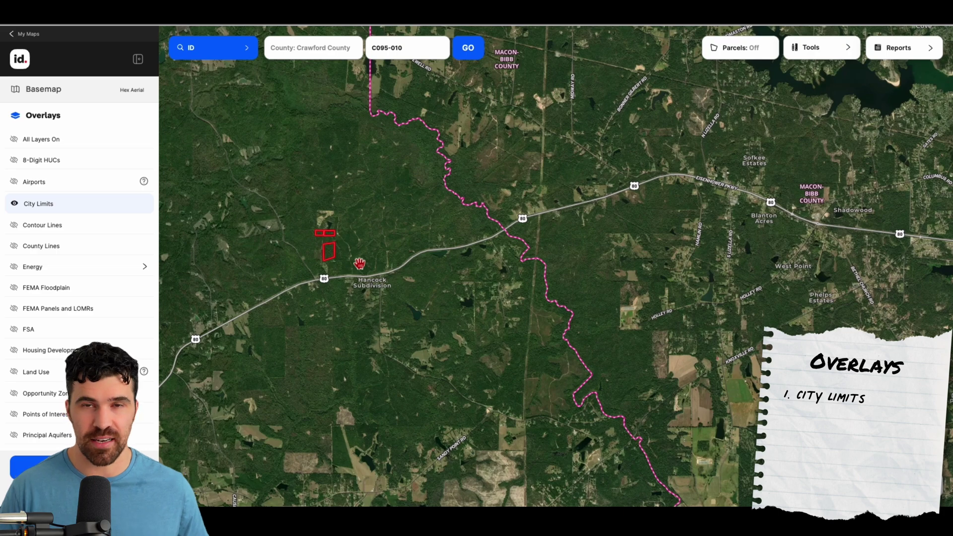
{"action": "scroll", "coordinate": [665, 298], "scroll_direction": "down", "scroll_amount": 5}
{"action": "scroll", "coordinate": [602, 239], "scroll_direction": "up", "scroll_amount": 2}
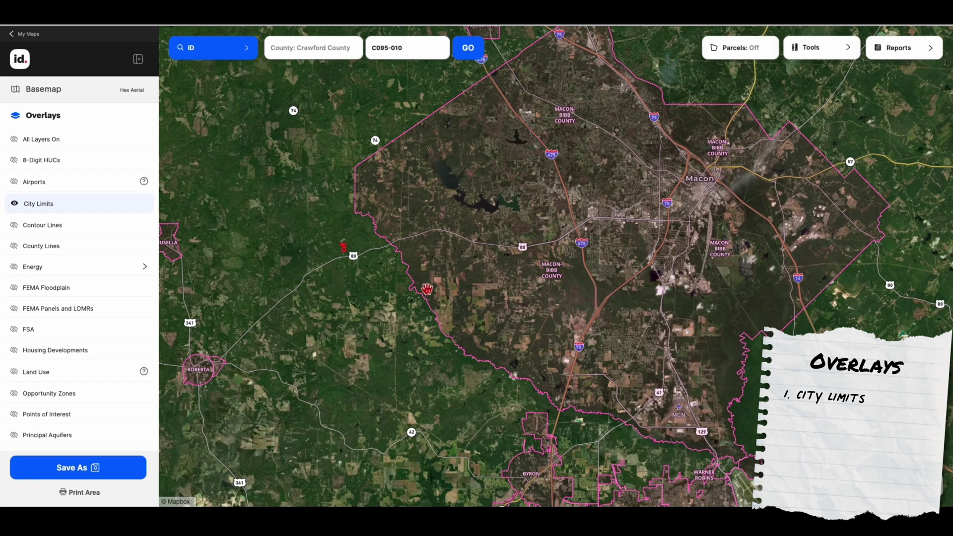
{"action": "left_click_drag", "start_coordinate": [343, 285], "coordinate": [404, 275]}
{"action": "left_click_drag", "start_coordinate": [203, 176], "coordinate": [313, 171]}
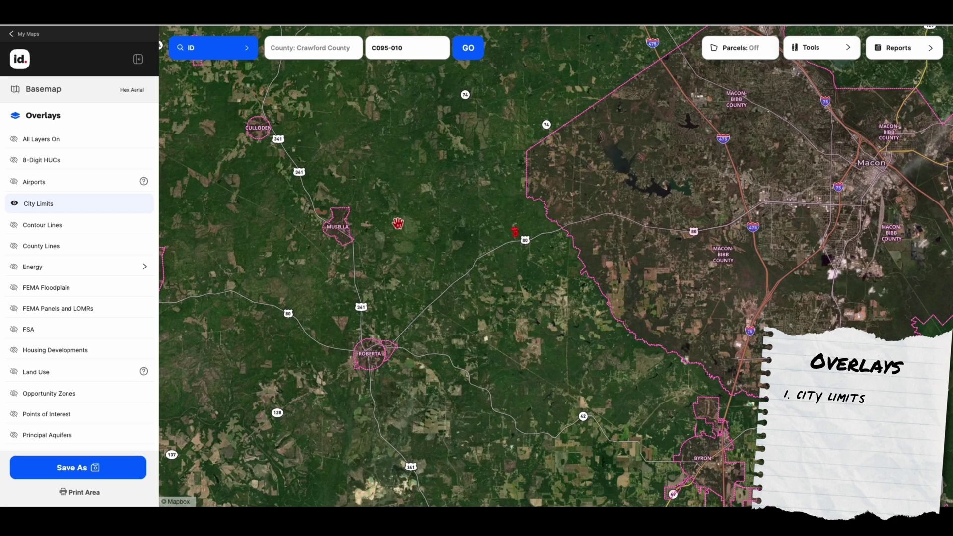
{"action": "scroll", "coordinate": [515, 233], "scroll_direction": "down", "scroll_amount": 10}
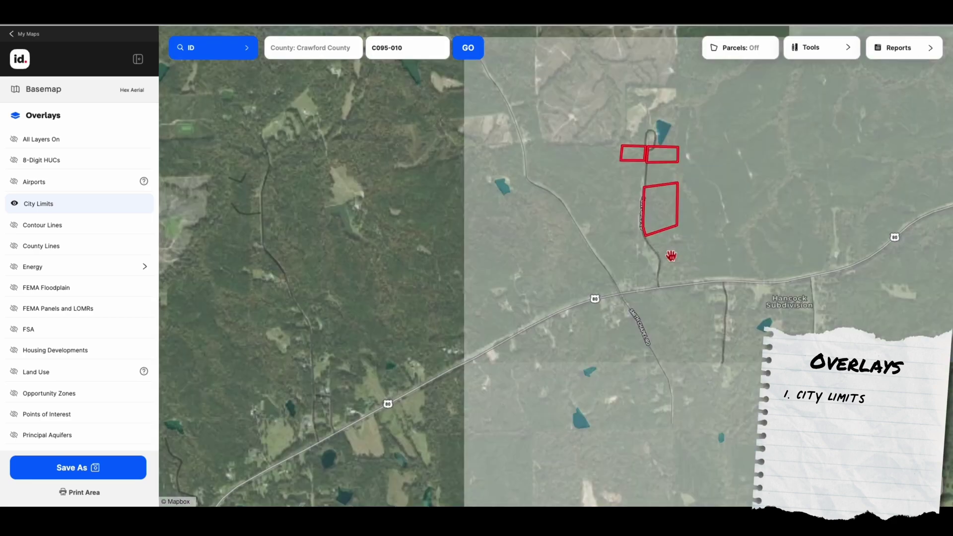
{"action": "left_click_drag", "start_coordinate": [671, 256], "coordinate": [461, 247]}
Step: Hide City Limits and switch on the Contour Lines overlay
{"action": "left_click", "coordinate": [50, 204]}
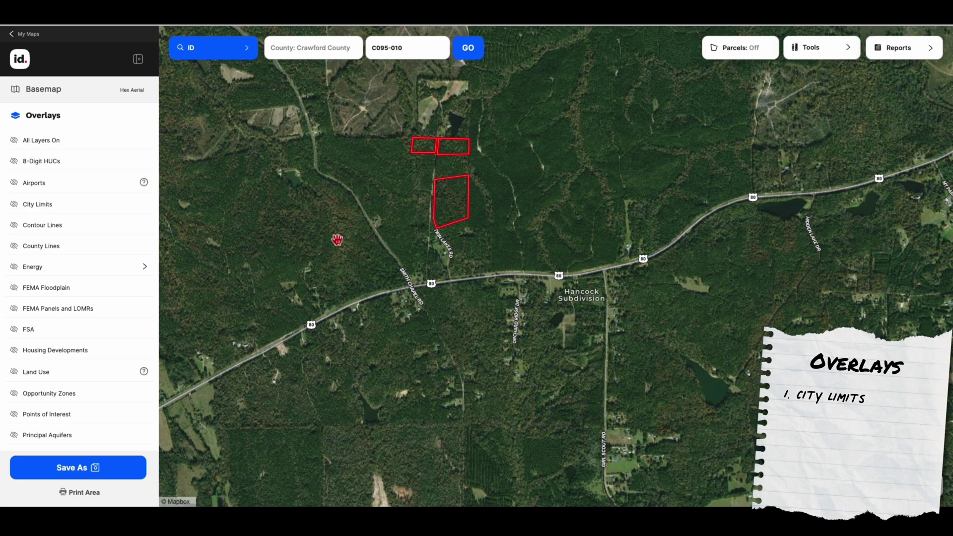
{"action": "scroll", "coordinate": [549, 292], "scroll_direction": "up", "scroll_amount": 5}
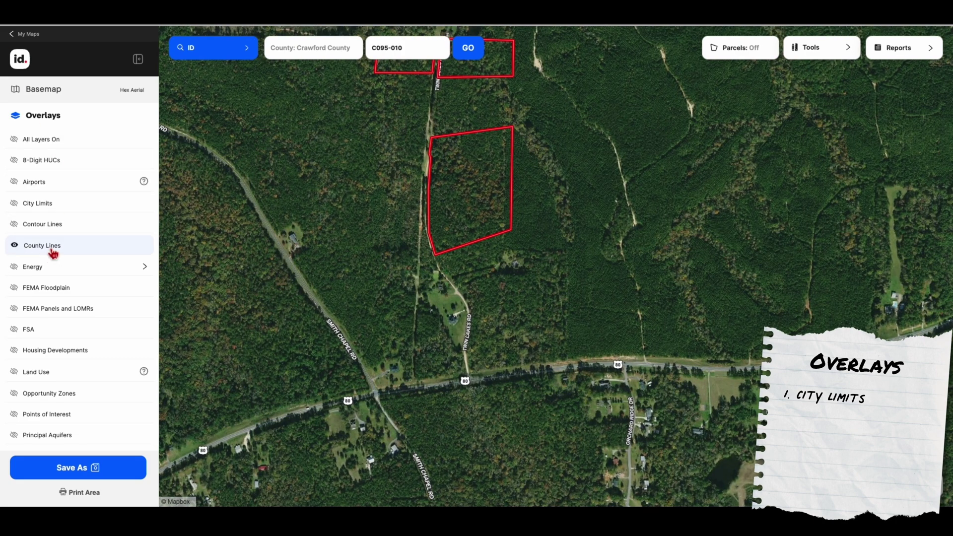
{"action": "left_click", "coordinate": [56, 225]}
Step: Zoom into parcel C095-010's contours, about 490–540 ft, then hide Contour Lines
{"action": "scroll", "coordinate": [481, 229], "scroll_direction": "up", "scroll_amount": 5}
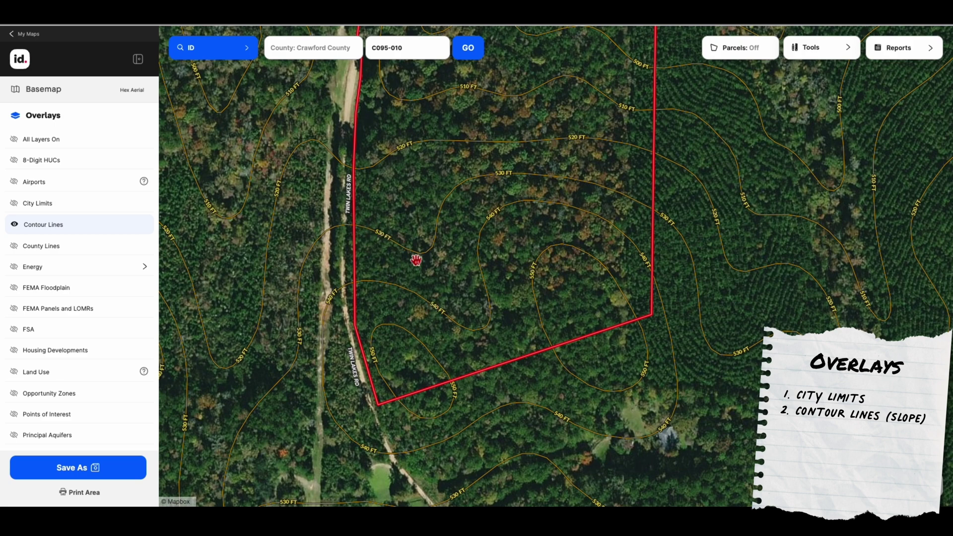
{"action": "left_click_drag", "start_coordinate": [498, 245], "coordinate": [530, 361]}
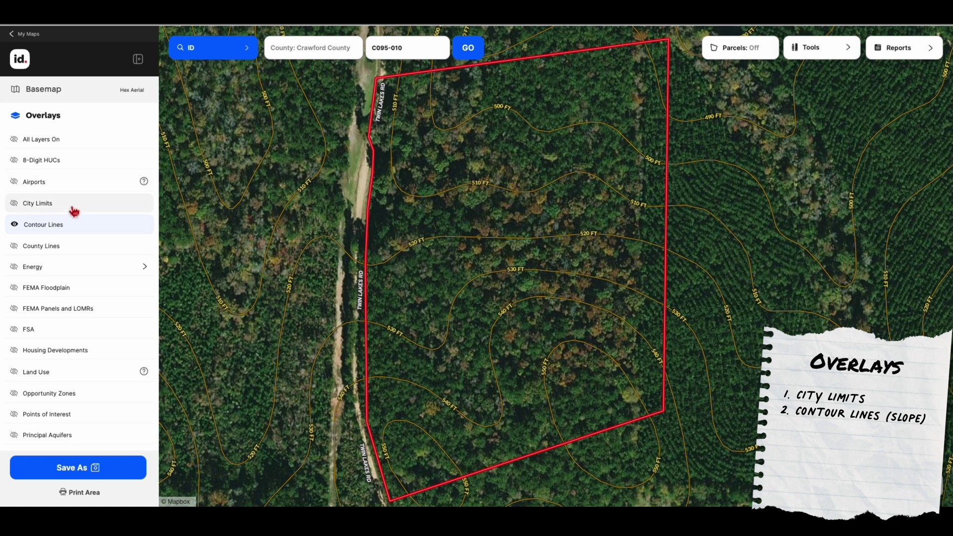
{"action": "left_click", "coordinate": [57, 224]}
Step: Turn on FEMA Floodplain, inspect the river flood zones southeast of the parcels, then turn it off
{"action": "left_click", "coordinate": [64, 288]}
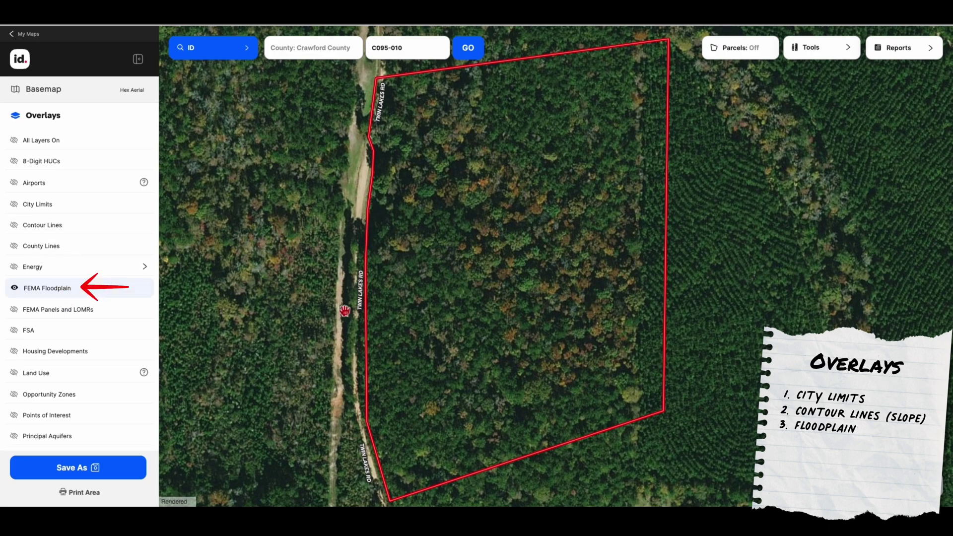
{"action": "scroll", "coordinate": [542, 268], "scroll_direction": "down", "scroll_amount": 5}
{"action": "scroll", "coordinate": [543, 269], "scroll_direction": "down", "scroll_amount": 5}
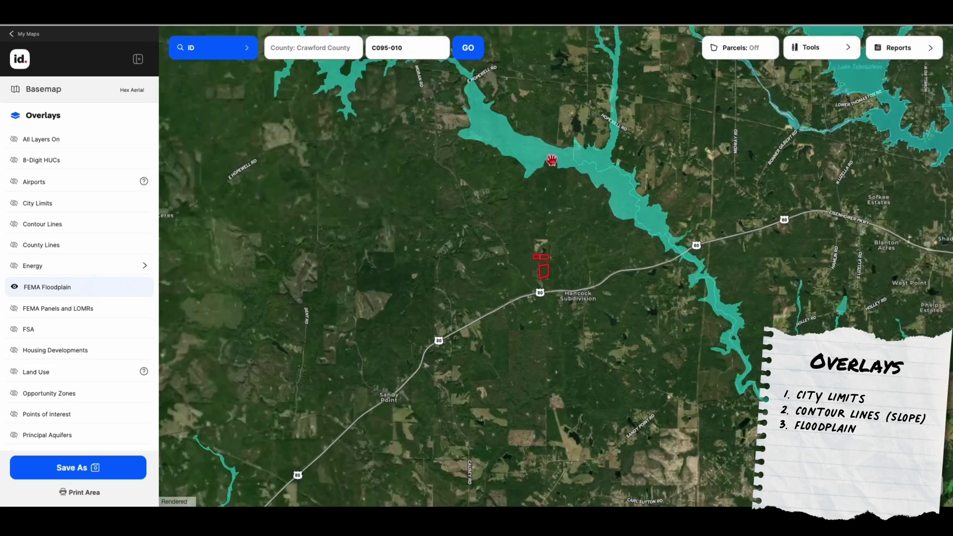
{"action": "left_click_drag", "start_coordinate": [552, 160], "coordinate": [372, 143]}
{"action": "scroll", "coordinate": [427, 222], "scroll_direction": "up", "scroll_amount": 5}
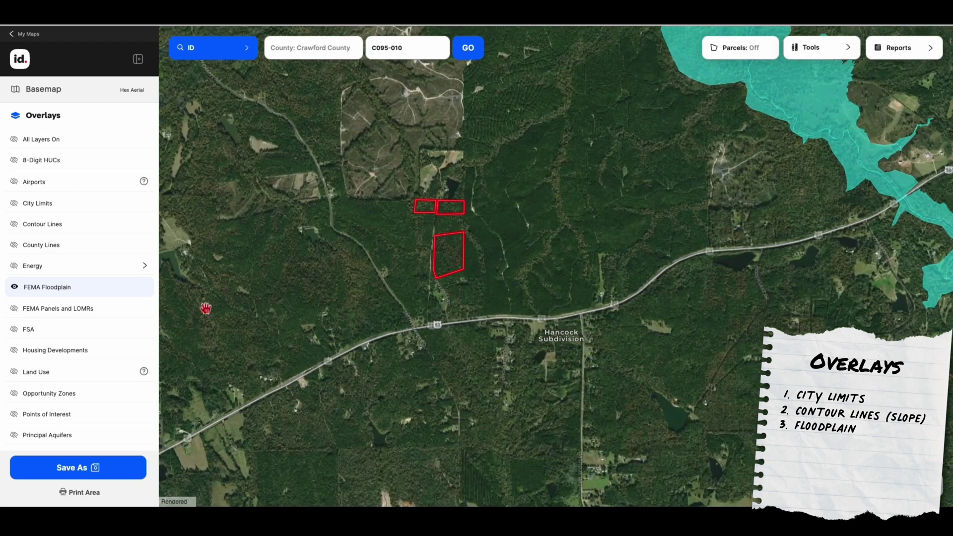
{"action": "left_click", "coordinate": [98, 295]}
{"action": "scroll", "coordinate": [102, 309], "scroll_direction": "down", "scroll_amount": 5}
{"action": "scroll", "coordinate": [102, 318], "scroll_direction": "down", "scroll_amount": 3}
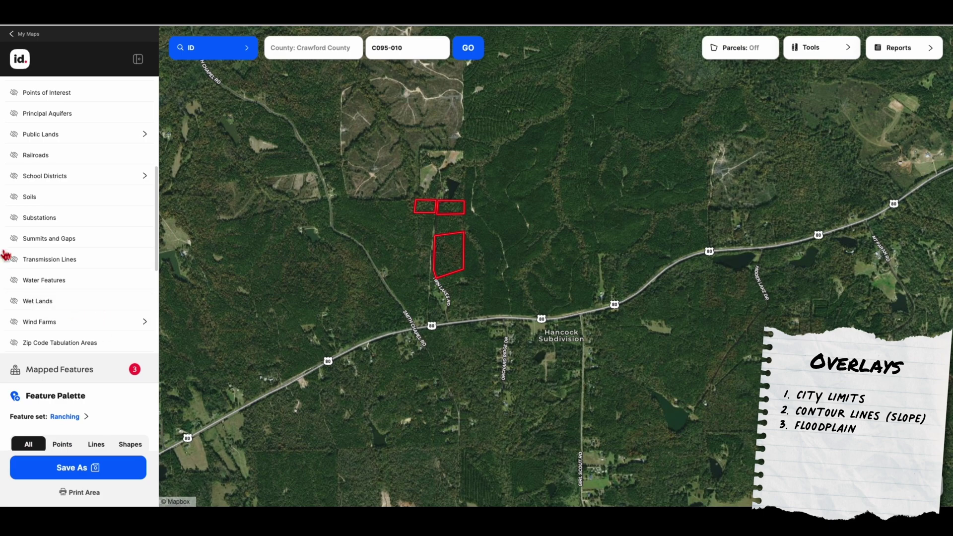
Step: Turn on Water Features and center the teal pond north of the parcels
{"action": "left_click", "coordinate": [58, 279]}
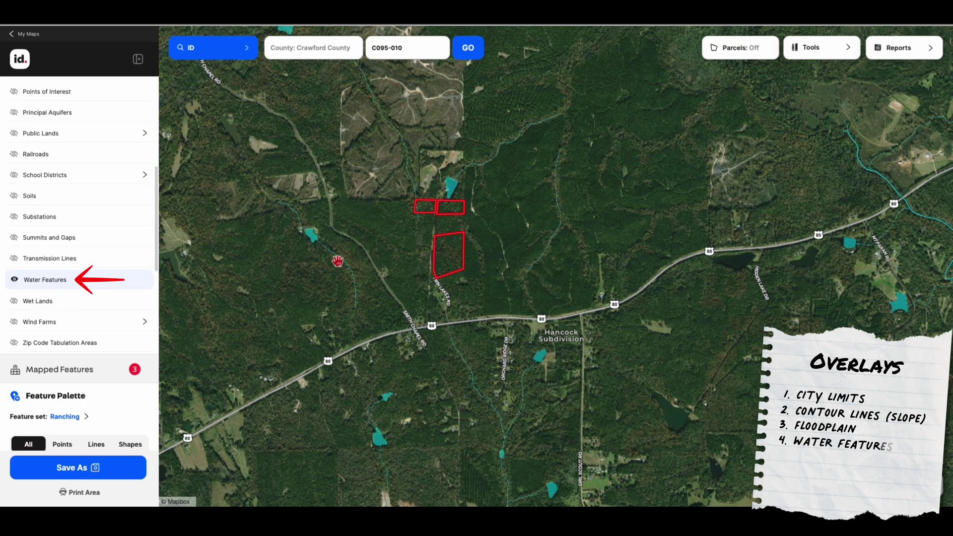
{"action": "scroll", "coordinate": [431, 242], "scroll_direction": "up", "scroll_amount": 5}
{"action": "left_click_drag", "start_coordinate": [431, 243], "coordinate": [499, 386]}
{"action": "left_click_drag", "start_coordinate": [431, 167], "coordinate": [447, 294]}
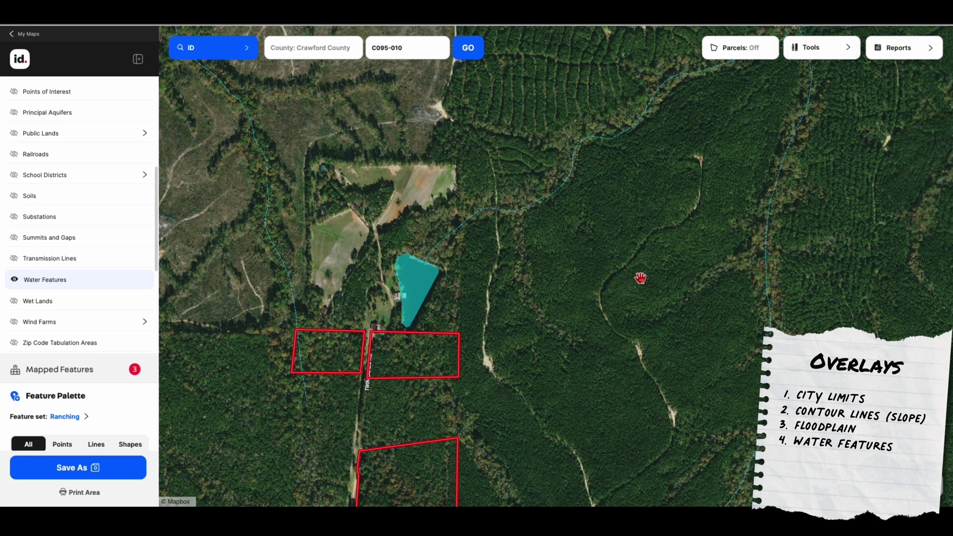
{"action": "left_click_drag", "start_coordinate": [645, 284], "coordinate": [298, 270]}
{"action": "left_click_drag", "start_coordinate": [269, 66], "coordinate": [253, 127]}
Step: Pan across the ponds along Highway 80 and follow Echeconnee Creek
{"action": "scroll", "coordinate": [487, 238], "scroll_direction": "down", "scroll_amount": 5}
{"action": "left_click_drag", "start_coordinate": [488, 238], "coordinate": [400, 200]}
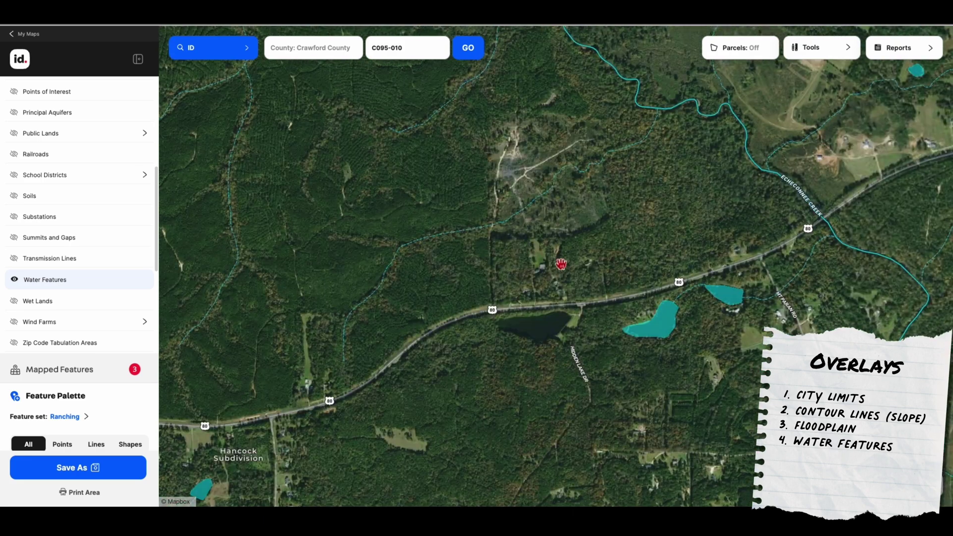
{"action": "scroll", "coordinate": [721, 251], "scroll_direction": "up", "scroll_amount": 2}
{"action": "left_click_drag", "start_coordinate": [762, 312], "coordinate": [651, 273]}
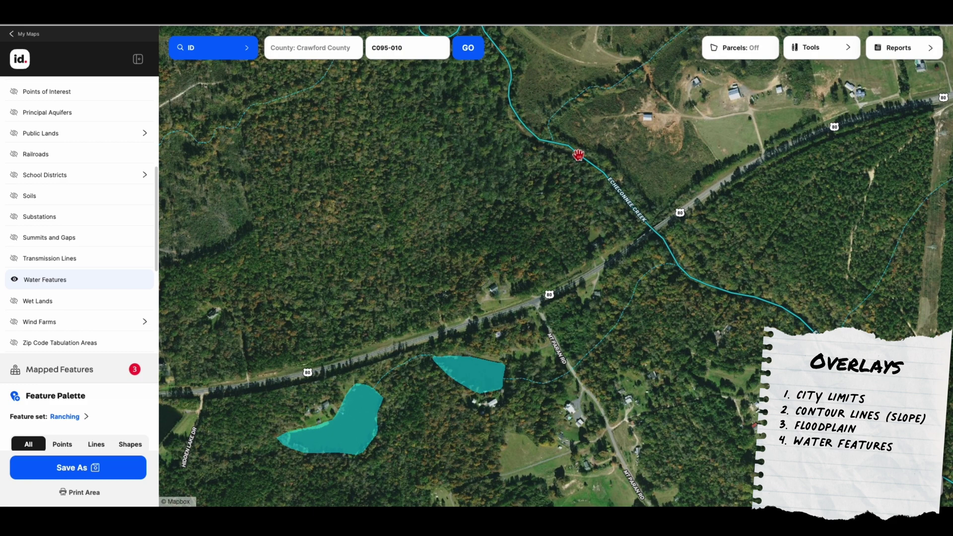
{"action": "left_click_drag", "start_coordinate": [655, 128], "coordinate": [634, 170]}
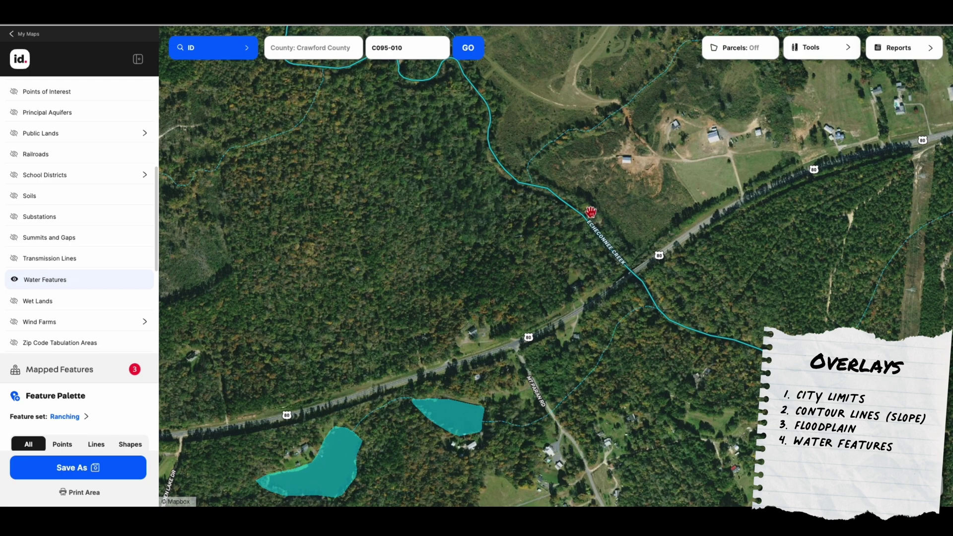
{"action": "scroll", "coordinate": [572, 273], "scroll_direction": "down", "scroll_amount": 5}
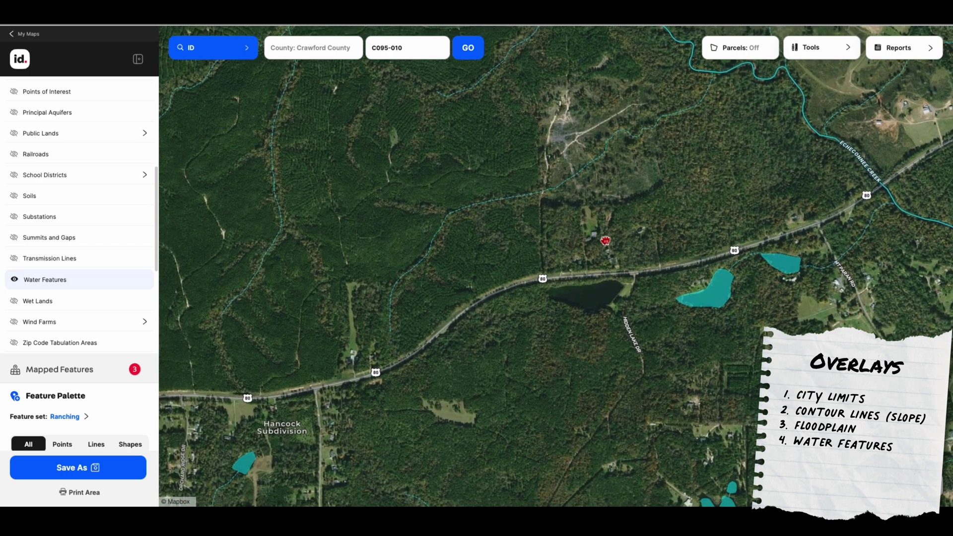
{"action": "left_click_drag", "start_coordinate": [605, 241], "coordinate": [634, 260]}
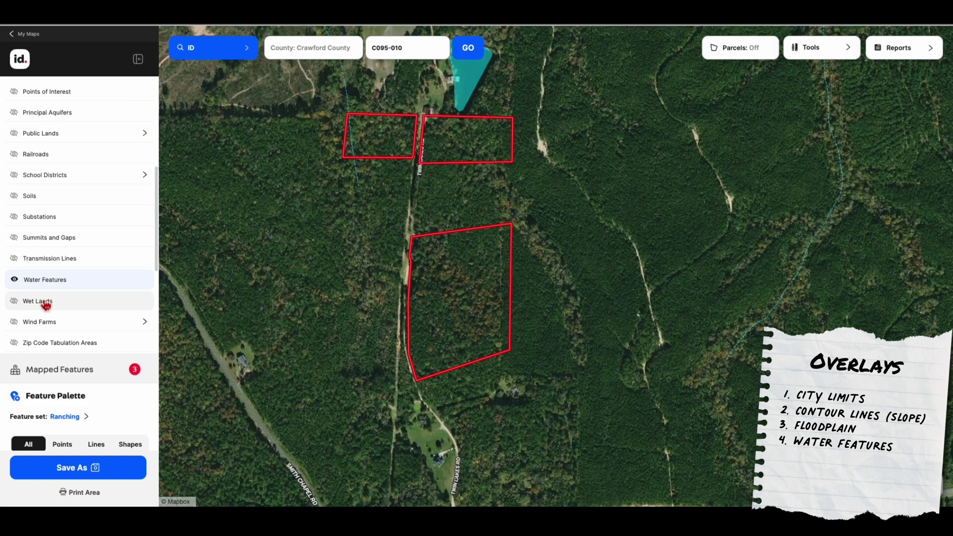
Step: Hide the Water Features and Wet Lands overlays and turn the wind turbines layer back off
{"action": "left_click", "coordinate": [46, 303]}
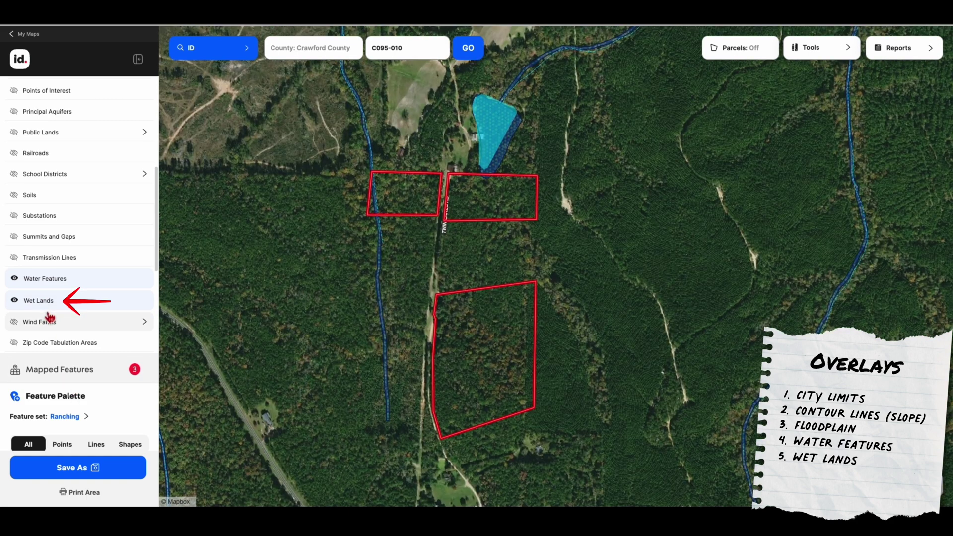
{"action": "left_click", "coordinate": [56, 283]}
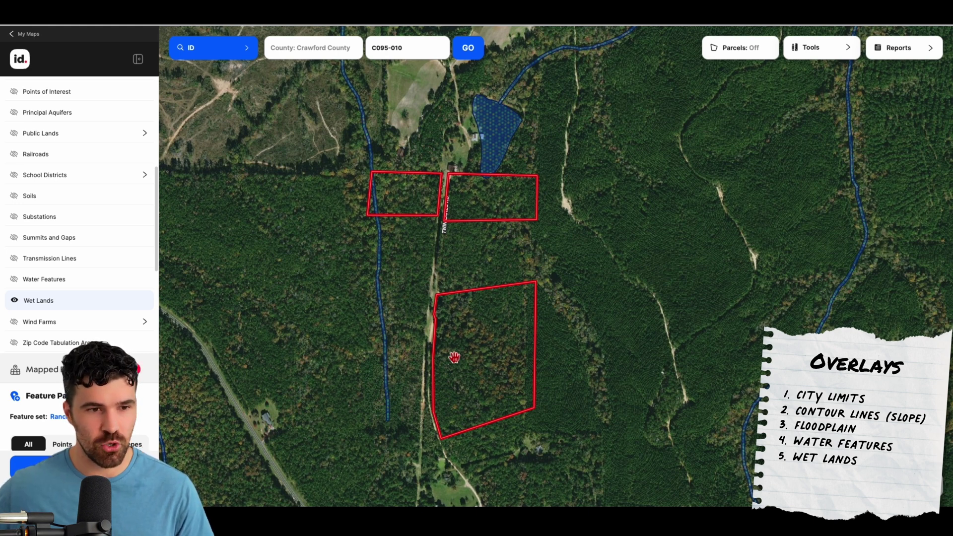
{"action": "left_click", "coordinate": [50, 322]}
{"action": "left_click", "coordinate": [50, 308]}
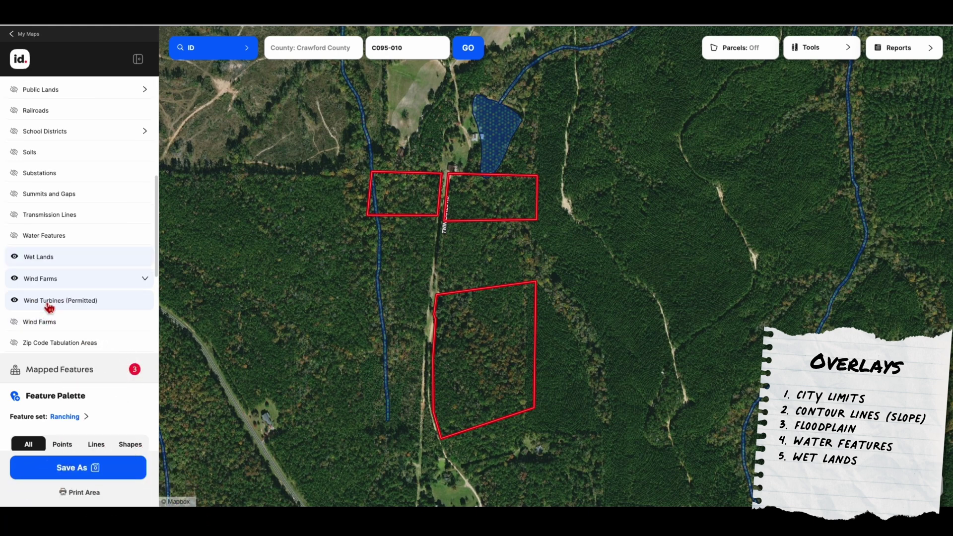
{"action": "left_click", "coordinate": [48, 263]}
{"action": "left_click", "coordinate": [55, 301]}
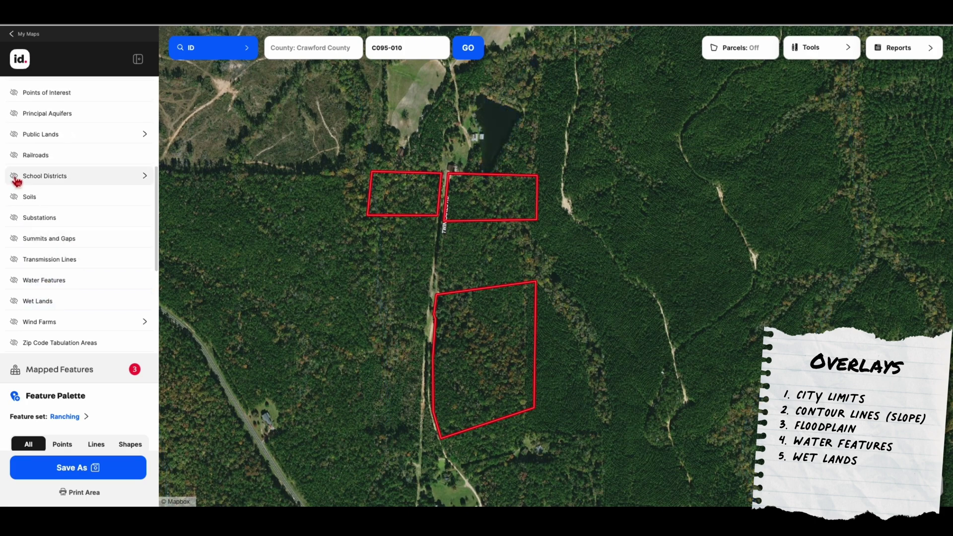
Step: Pan toward the road labels, enable the Soils overlay and zoom in on the three parcels
{"action": "left_click_drag", "start_coordinate": [387, 354], "coordinate": [396, 287]}
{"action": "scroll", "coordinate": [396, 287], "scroll_direction": "up", "scroll_amount": 1}
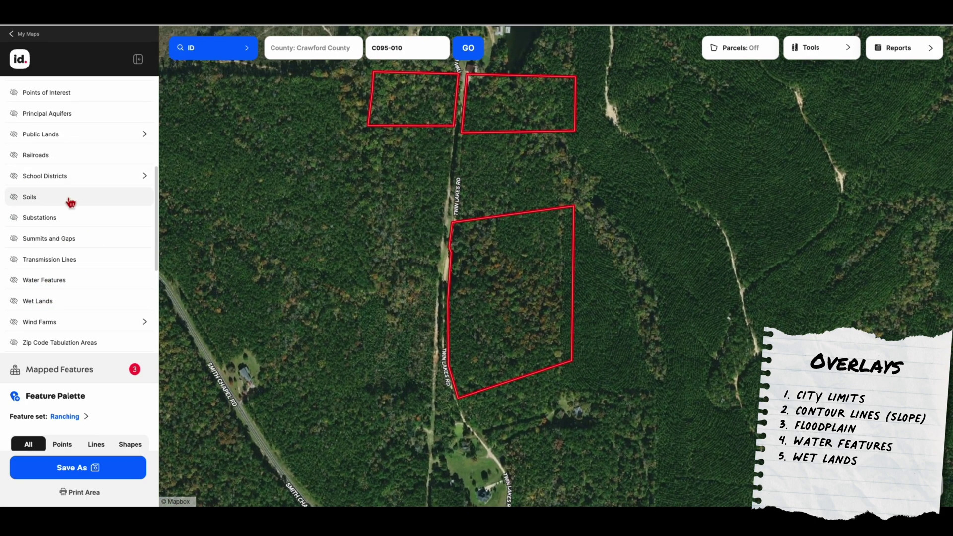
{"action": "left_click", "coordinate": [71, 199]}
{"action": "scroll", "coordinate": [469, 342], "scroll_direction": "up", "scroll_amount": 3}
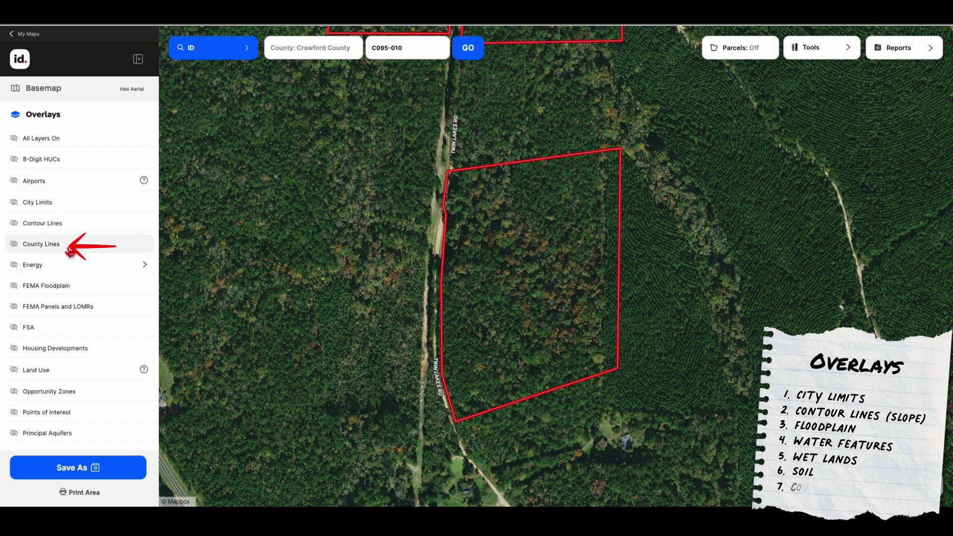
Step: Enable County Lines and zoom out until the Crawford County boundary shows east of the parcels
{"action": "left_click", "coordinate": [55, 245]}
{"action": "scroll", "coordinate": [291, 415], "scroll_direction": "down", "scroll_amount": 5}
{"action": "left_click_drag", "start_coordinate": [349, 309], "coordinate": [414, 222]}
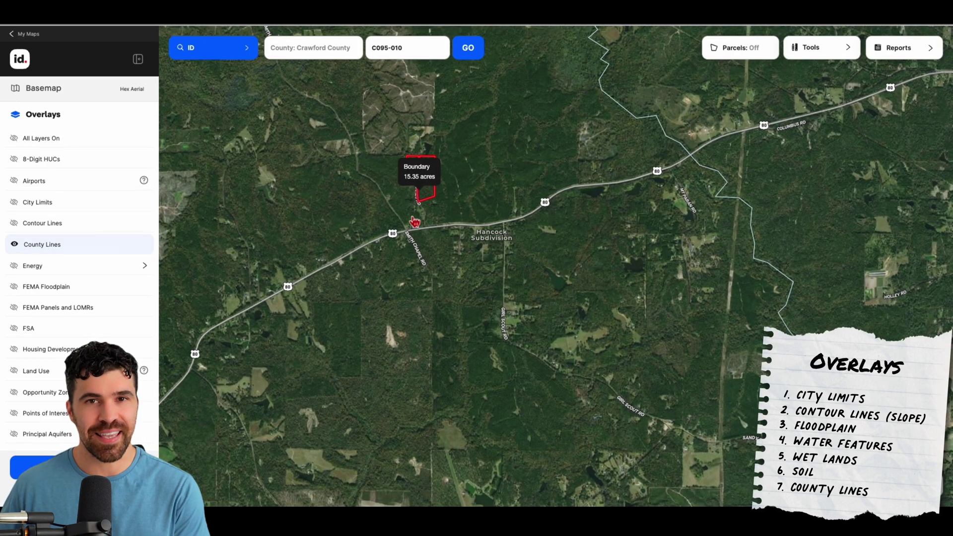
{"action": "scroll", "coordinate": [404, 198], "scroll_direction": "down", "scroll_amount": 10}
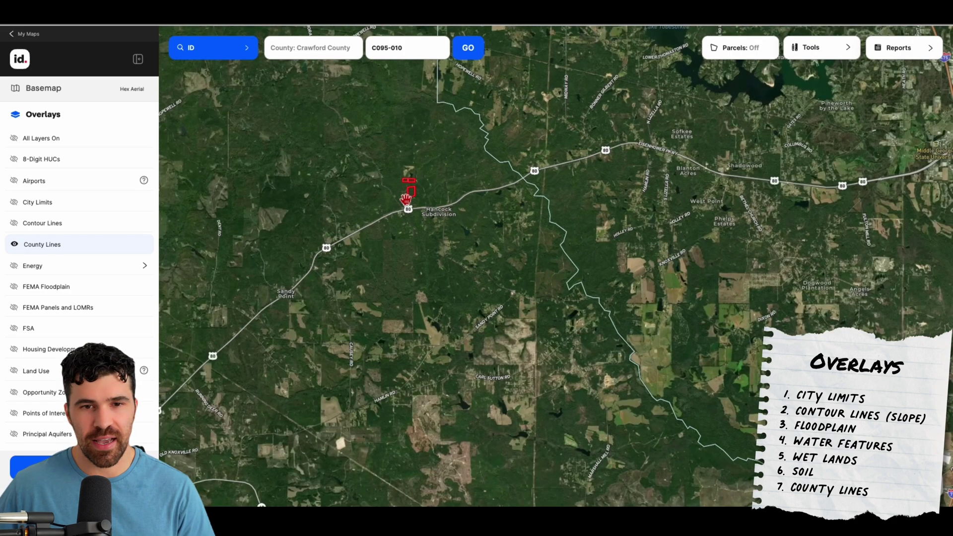
{"action": "left_click_drag", "start_coordinate": [405, 198], "coordinate": [535, 286]}
{"action": "left_click_drag", "start_coordinate": [448, 177], "coordinate": [394, 211]}
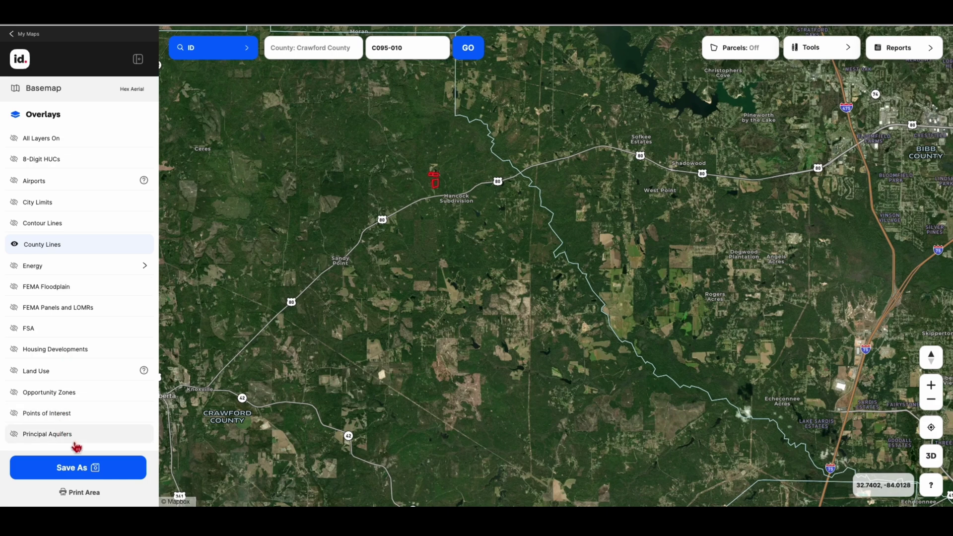
{"action": "left_click", "coordinate": [92, 472]}
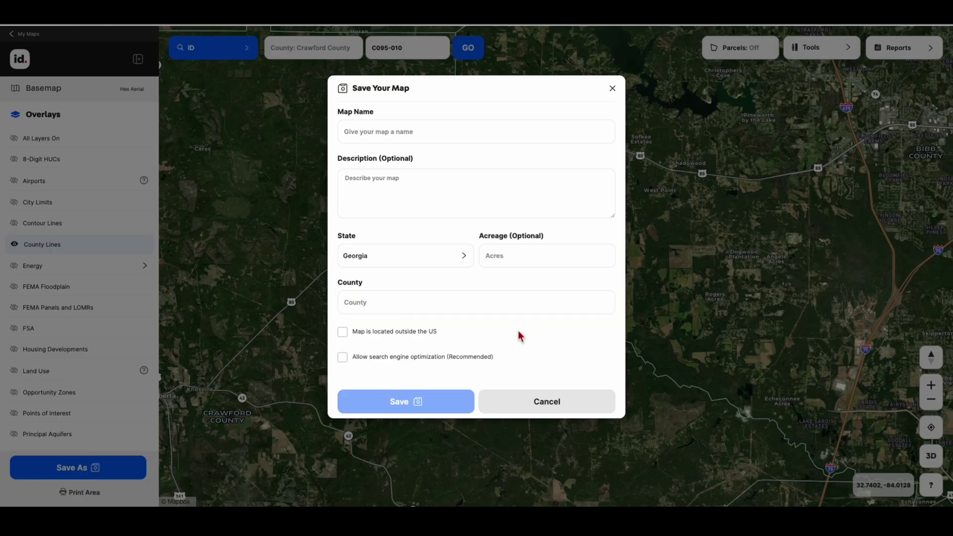
{"action": "left_click", "coordinate": [433, 131]}
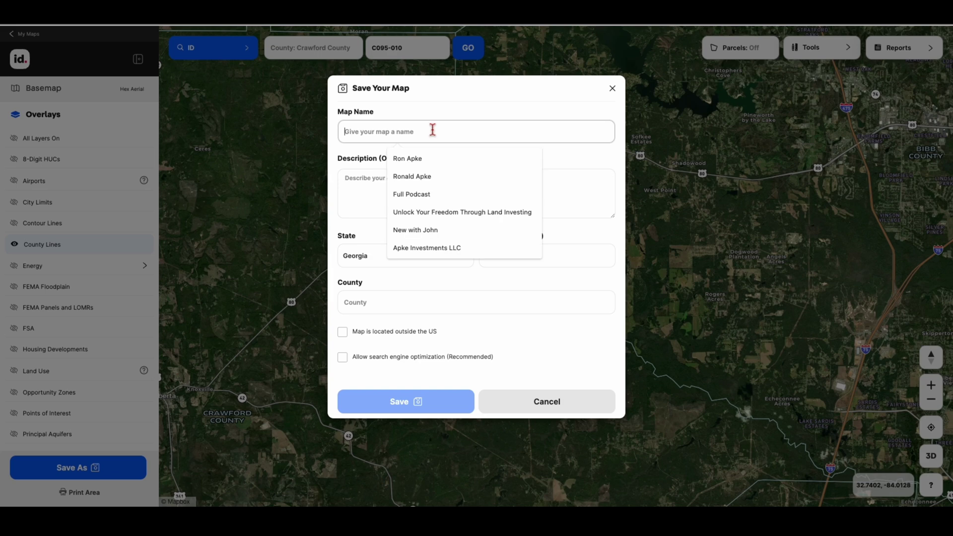
{"action": "type", "text": "00000000000000 you"}
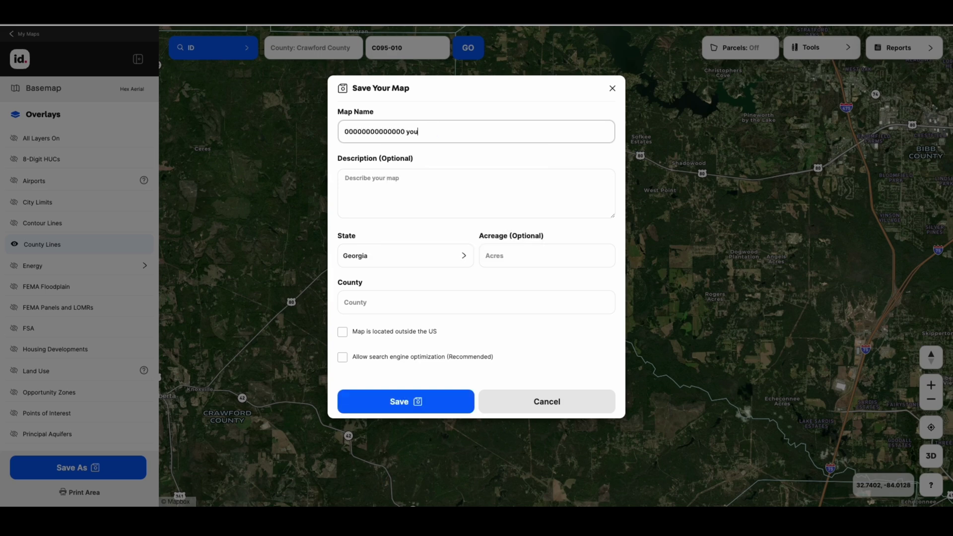
{"action": "type", "text": "tube video"}
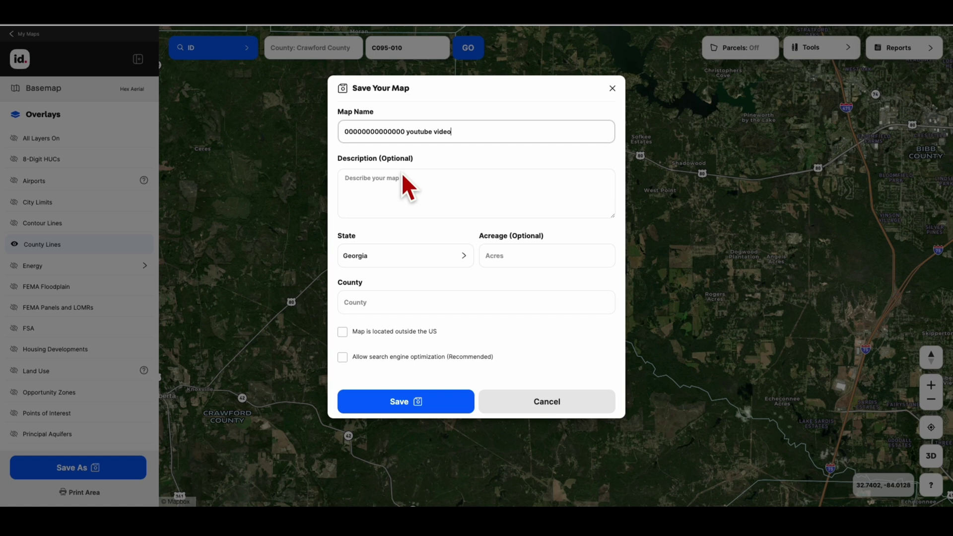
{"action": "left_click", "coordinate": [426, 180]}
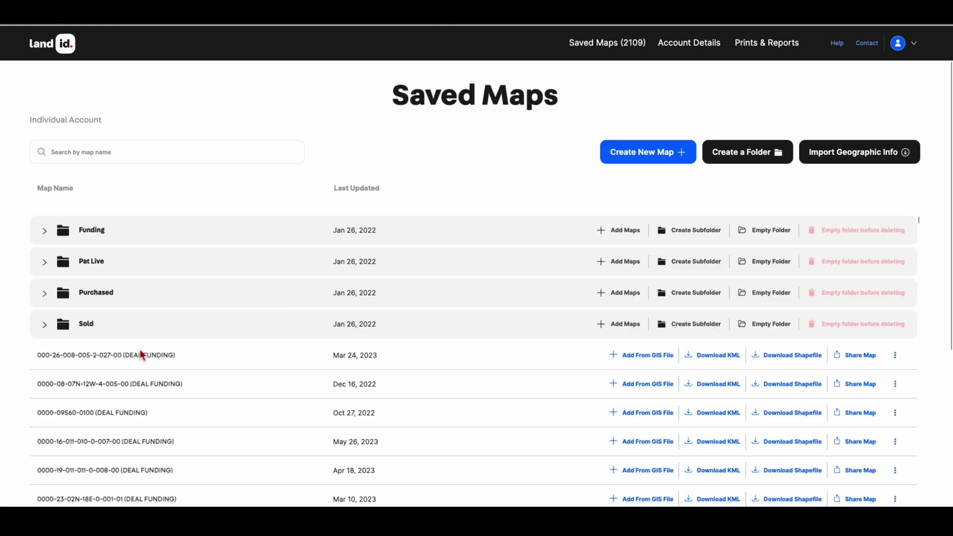
Step: Find 'youtub' in Saved Maps, download that map's KML and open the file in Google Earth
{"action": "key", "text": "ctrl+f"}
{"action": "type", "text": "youtub"}
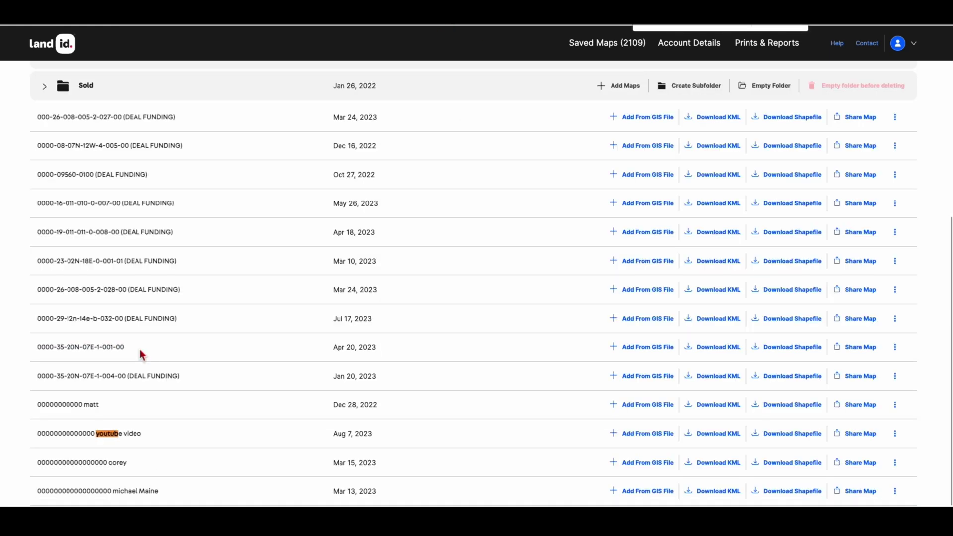
{"action": "scroll", "coordinate": [198, 396], "scroll_direction": "down", "scroll_amount": 3}
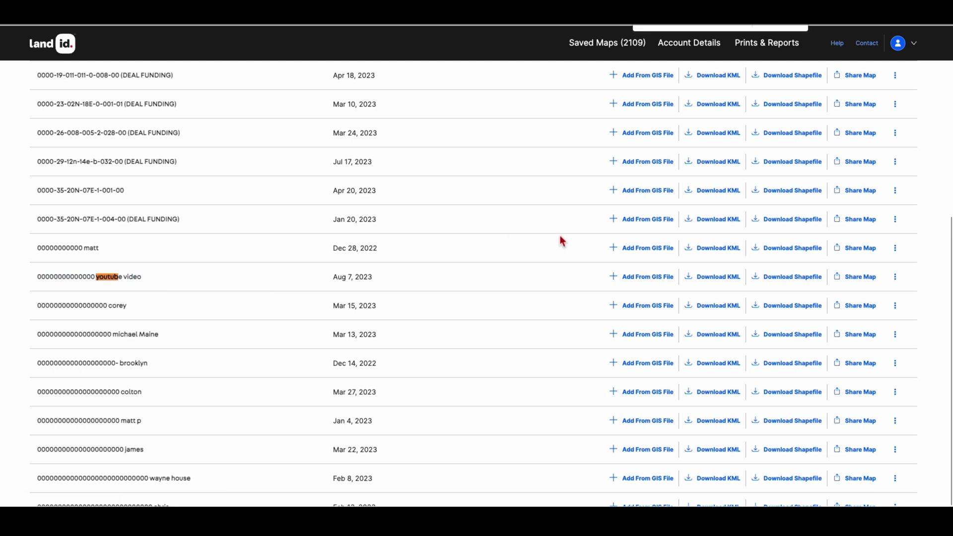
{"action": "left_click", "coordinate": [727, 282]}
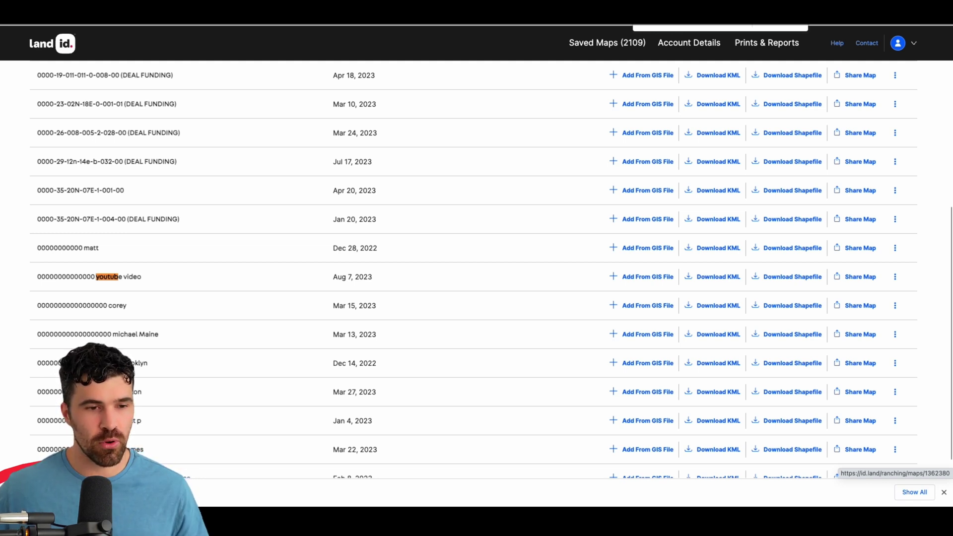
{"action": "left_click", "coordinate": [54, 493]}
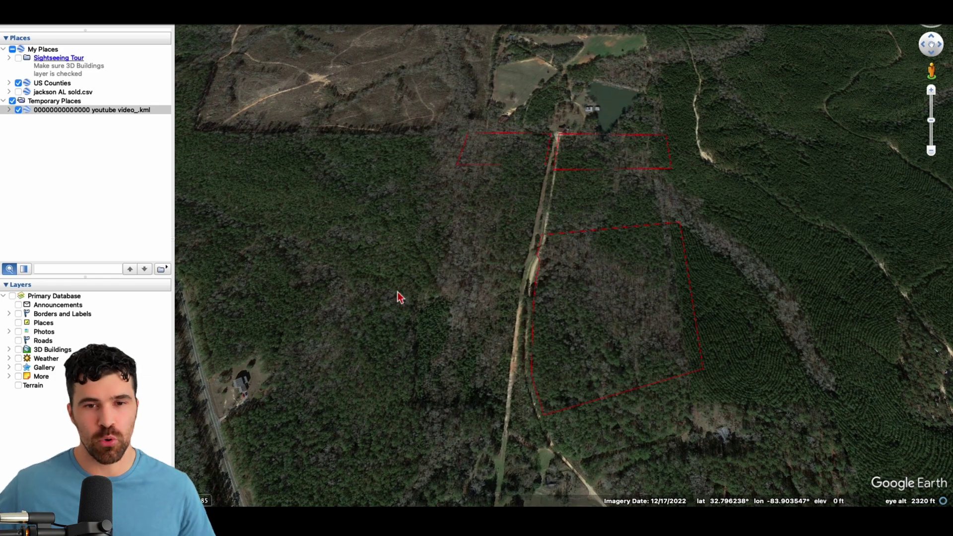
Step: Zoom and pan over the parcel outlines to show the road and houses below them
{"action": "scroll", "coordinate": [400, 297], "scroll_direction": "down", "scroll_amount": 5}
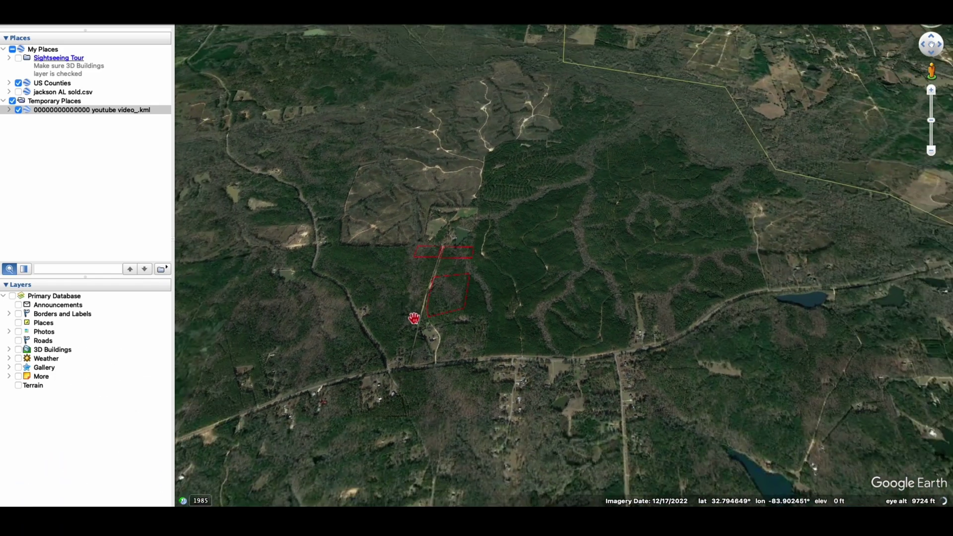
{"action": "scroll", "coordinate": [414, 317], "scroll_direction": "down", "scroll_amount": 3}
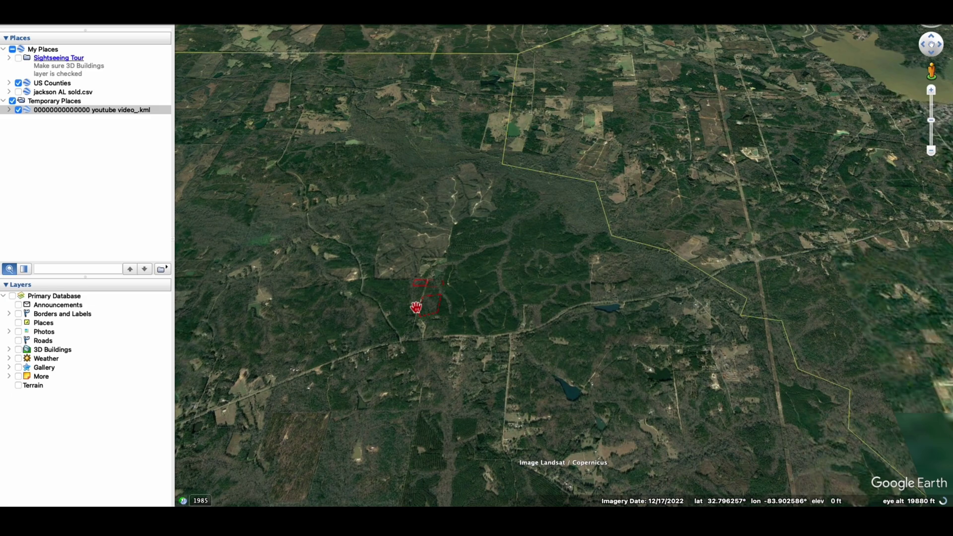
{"action": "scroll", "coordinate": [416, 308], "scroll_direction": "up", "scroll_amount": 6}
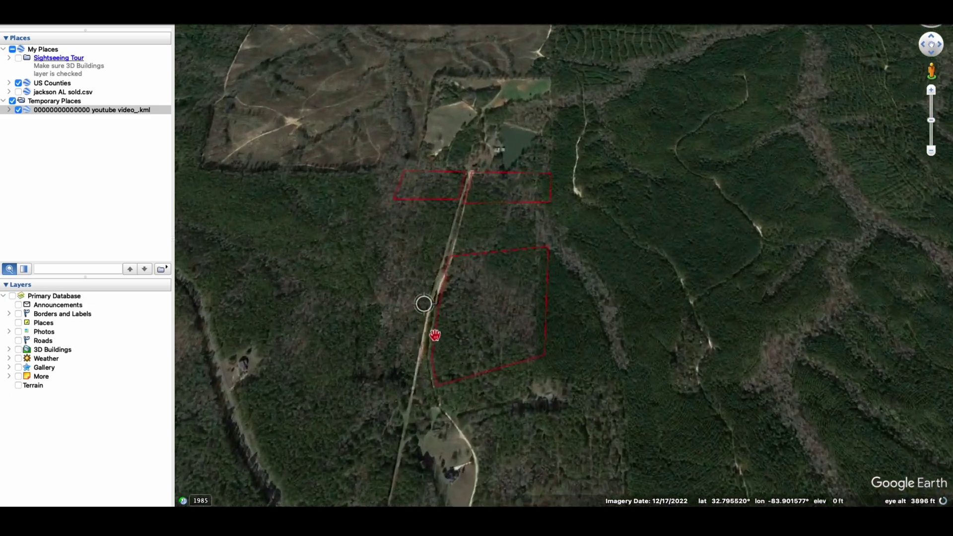
{"action": "left_click_drag", "start_coordinate": [435, 336], "coordinate": [454, 266]}
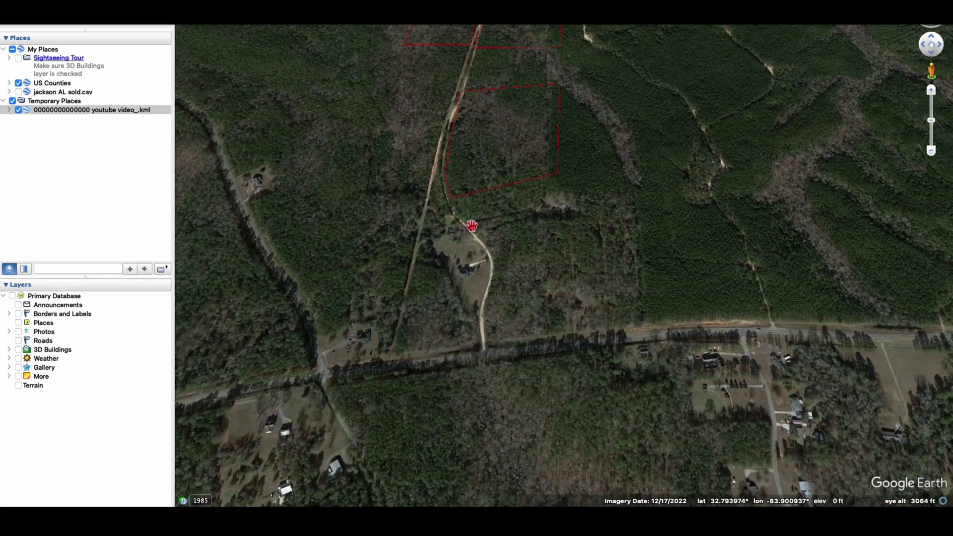
{"action": "scroll", "coordinate": [472, 226], "scroll_direction": "down", "scroll_amount": 1}
Step: Drop Pegman onto the main road beside the parcels for Street View
{"action": "left_click_drag", "start_coordinate": [933, 74], "coordinate": [467, 195]}
{"action": "left_click_drag", "start_coordinate": [482, 238], "coordinate": [455, 191]}
{"action": "left_click_drag", "start_coordinate": [491, 305], "coordinate": [485, 318]}
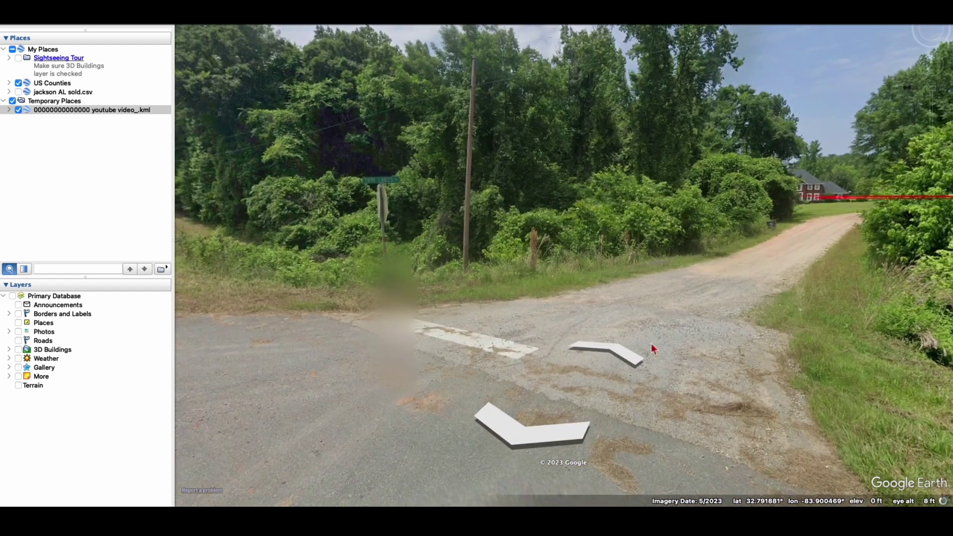
Step: Move along the road to the dirt-road entrance by the brick house and red parcel line
{"action": "left_click", "coordinate": [684, 197]}
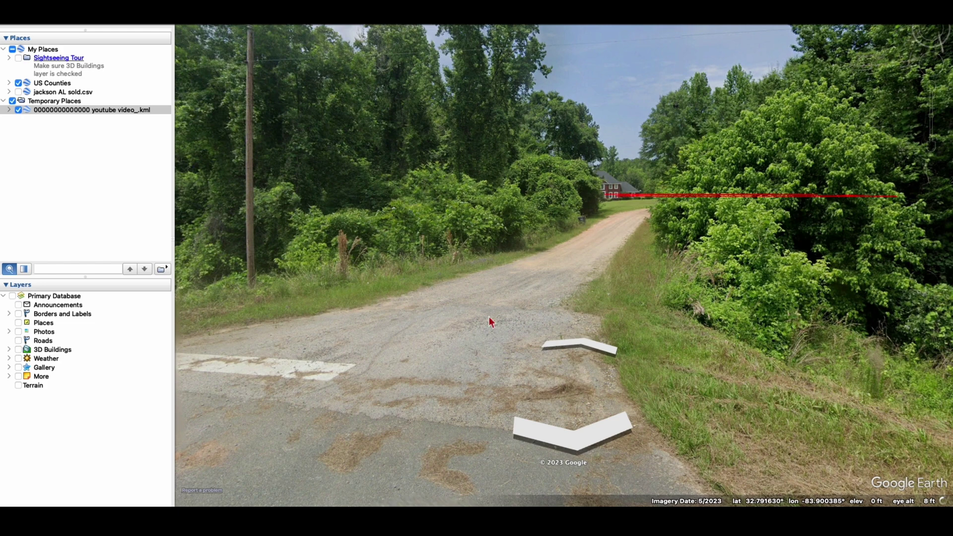
{"action": "left_click", "coordinate": [463, 271]}
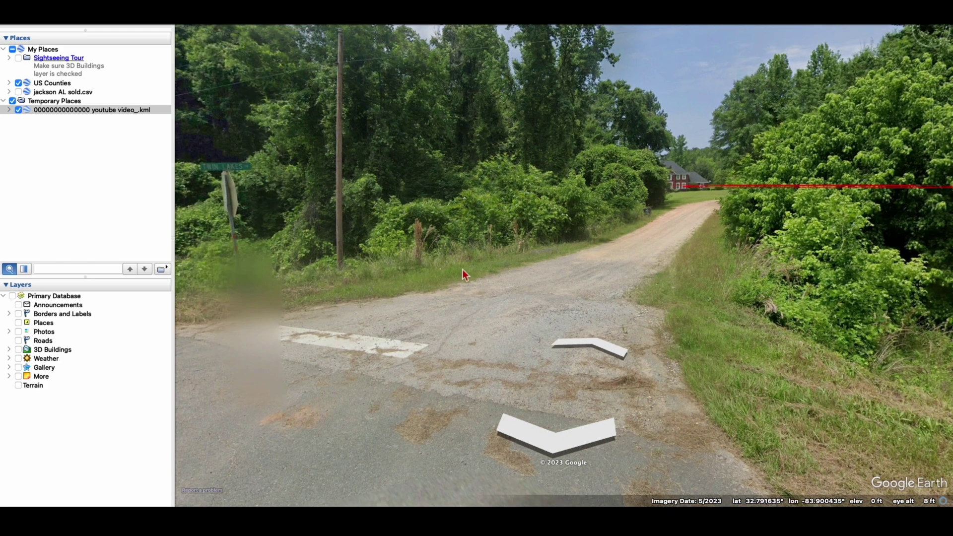